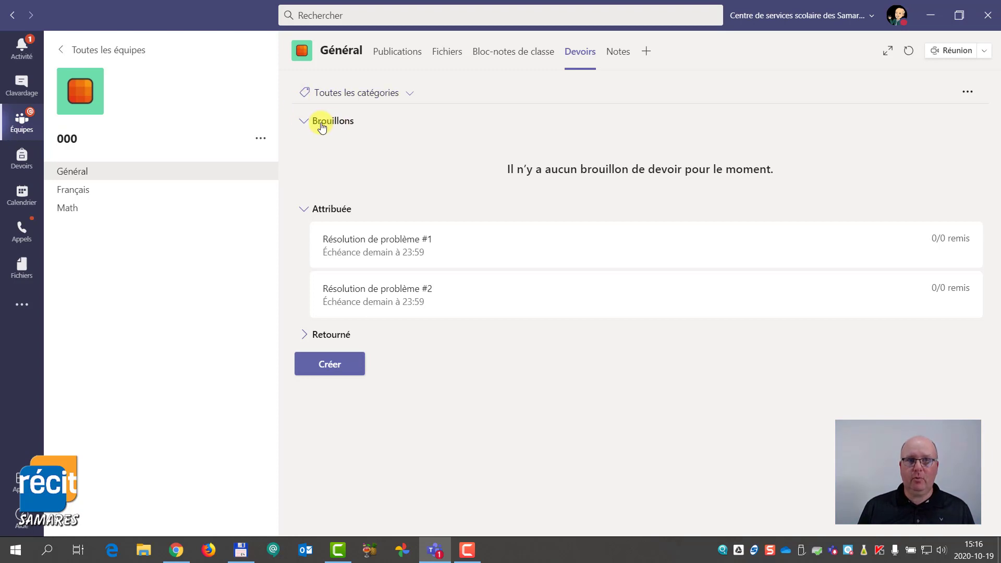
Collapse the drafts section of the class assignments and check the returned assignments section.
left_click(304, 121)
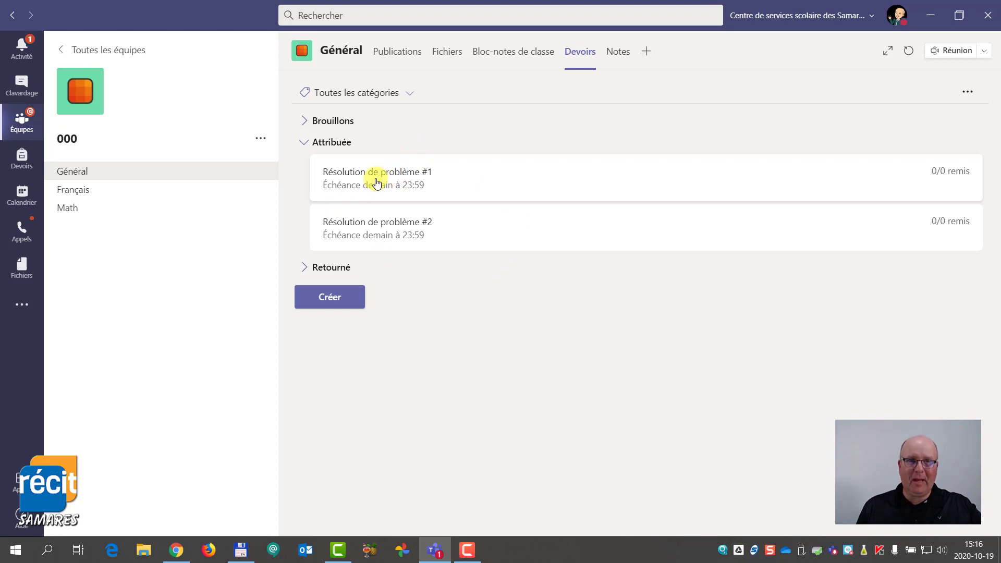
left_click(305, 268)
left_click(308, 270)
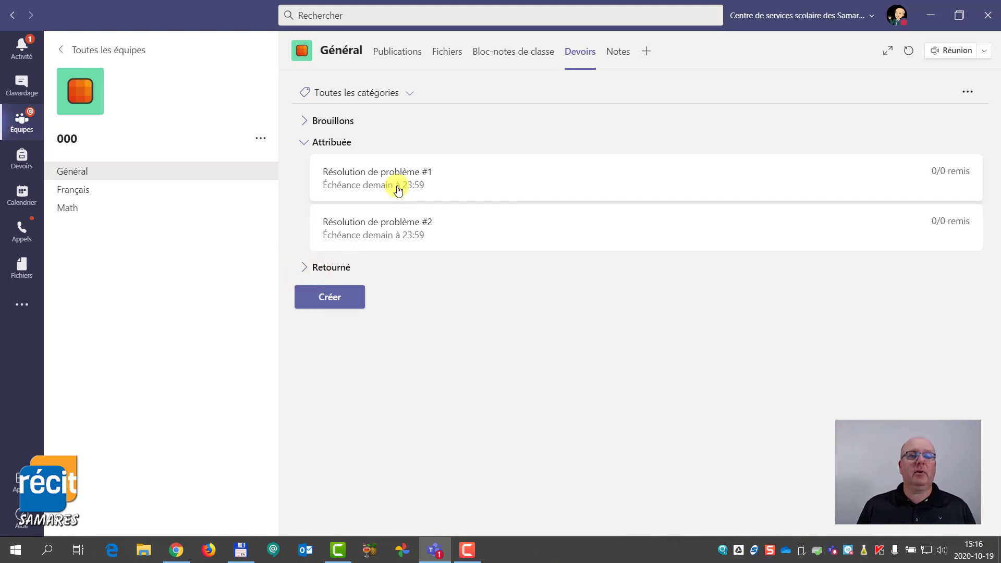
Review the assignment notices for Résolution de problème #1 and #2 in the Général channel's posts.
left_click(401, 53)
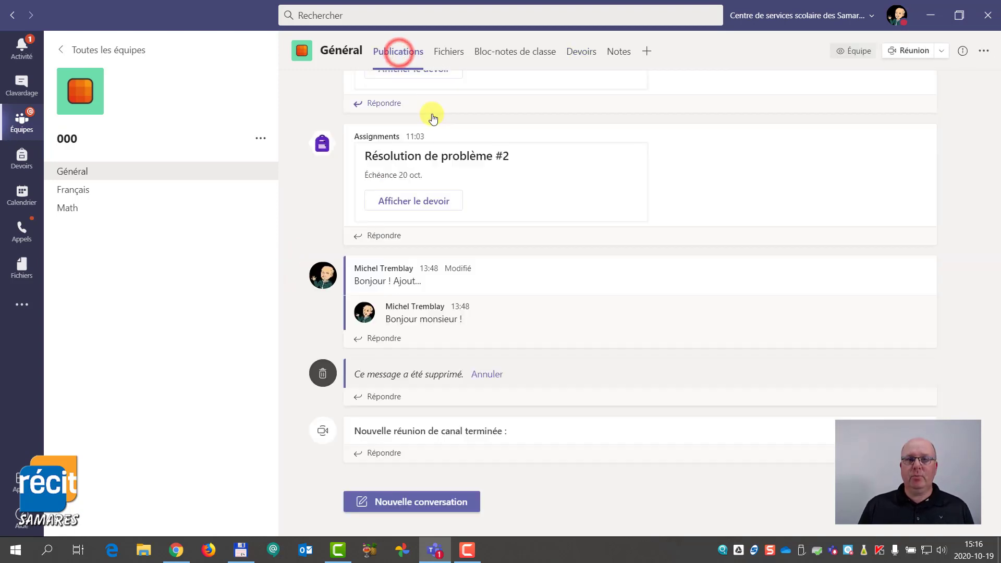
scroll(428, 277, "up", 7)
scroll(411, 223, "down", 3)
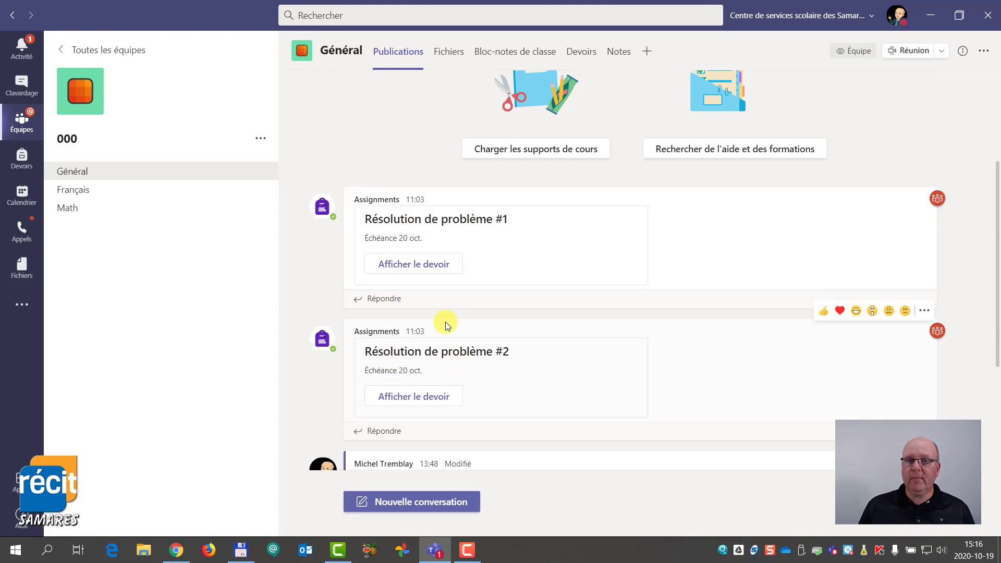
scroll(445, 321, "down", 4)
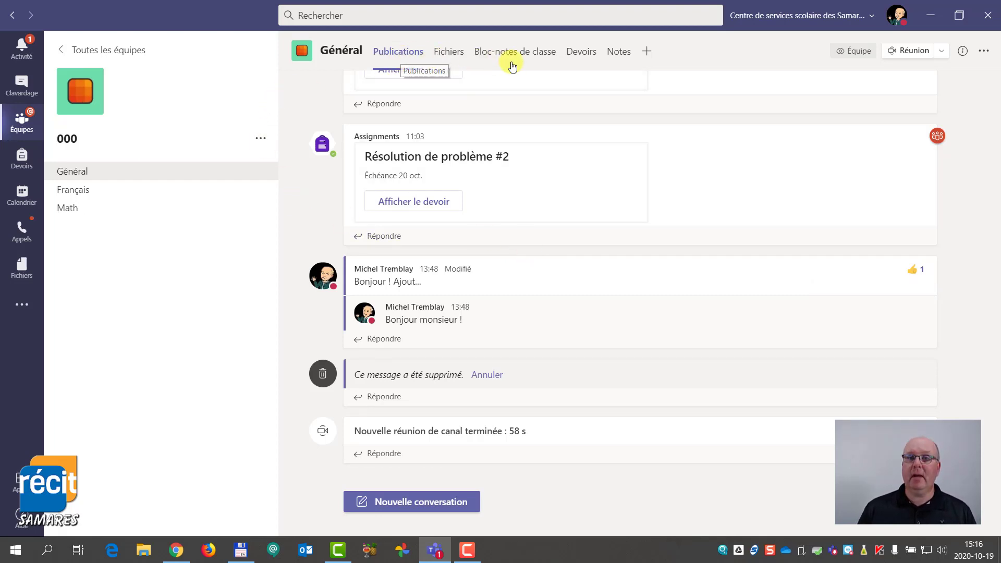
Review the assigned work across all classes and return to the assignments of team 000.
left_click(582, 52)
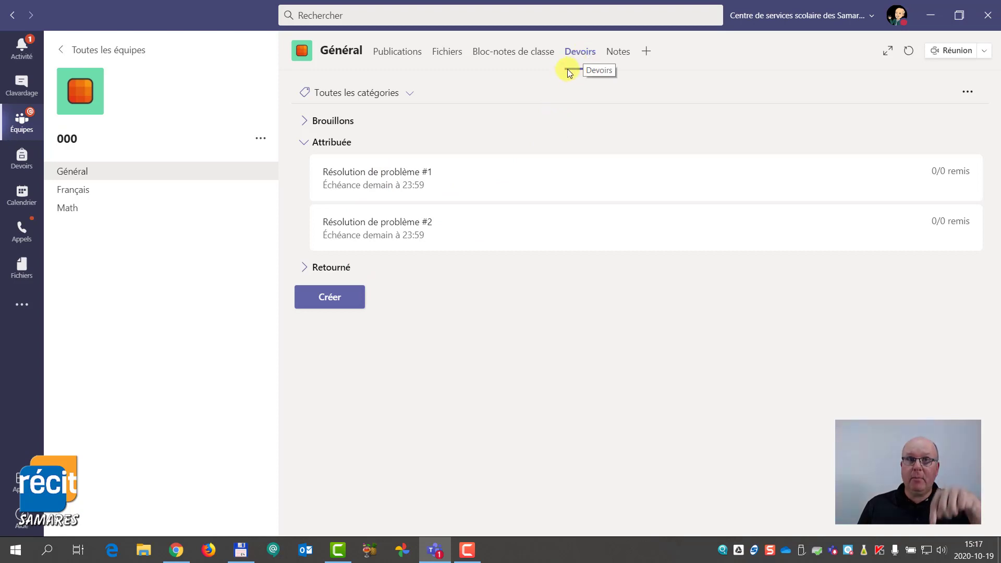
left_click(22, 159)
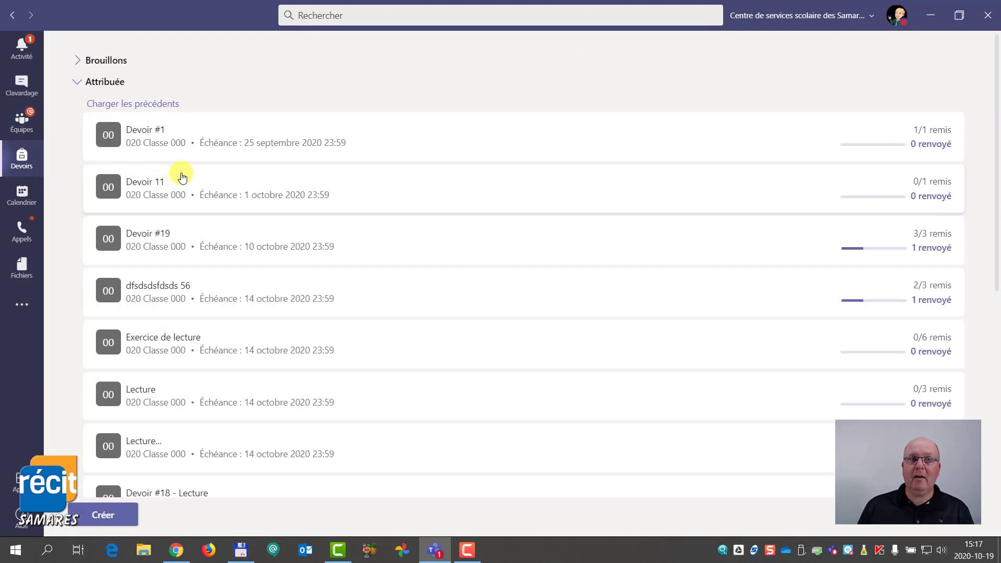
scroll(308, 156, "down", 4)
scroll(312, 198, "down", 5)
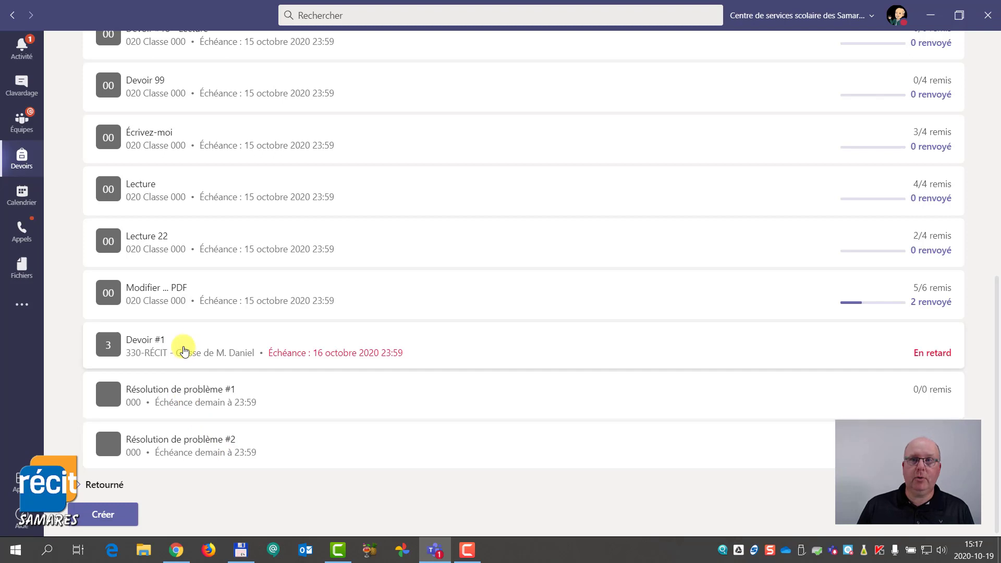
left_click(23, 128)
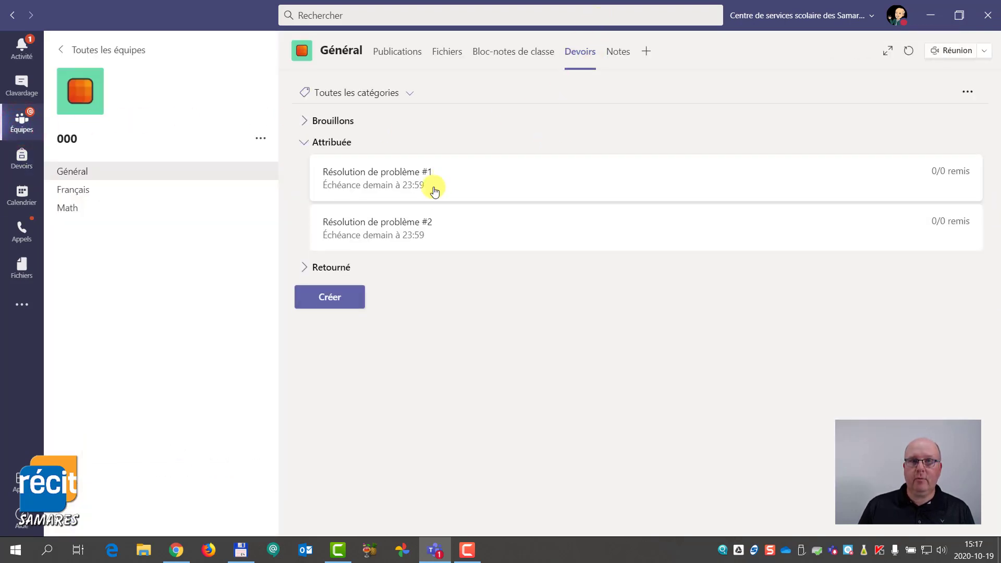
Examine the submissions page of Résolution de problème #1 and return to the assignments list.
left_click(372, 179)
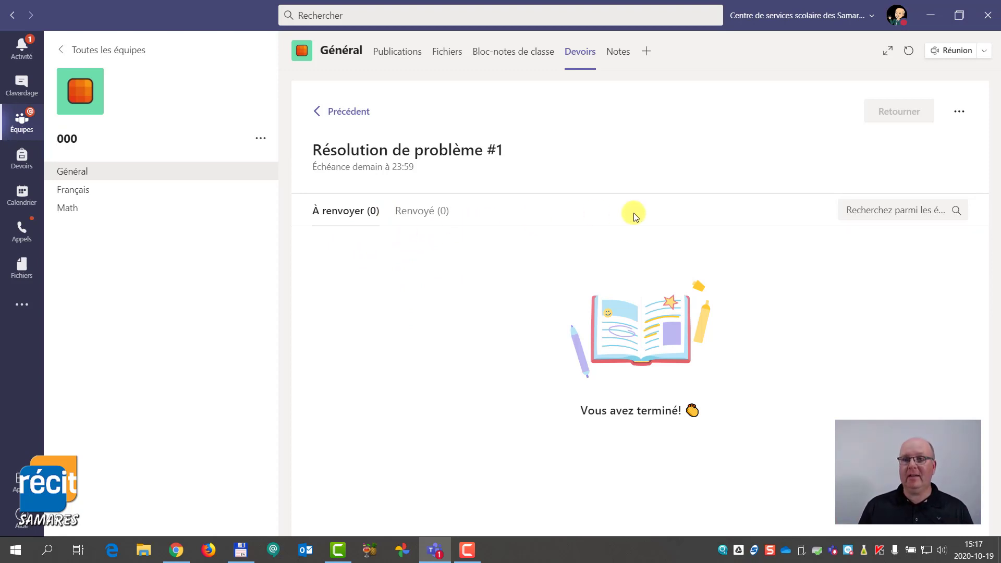
left_click(893, 208)
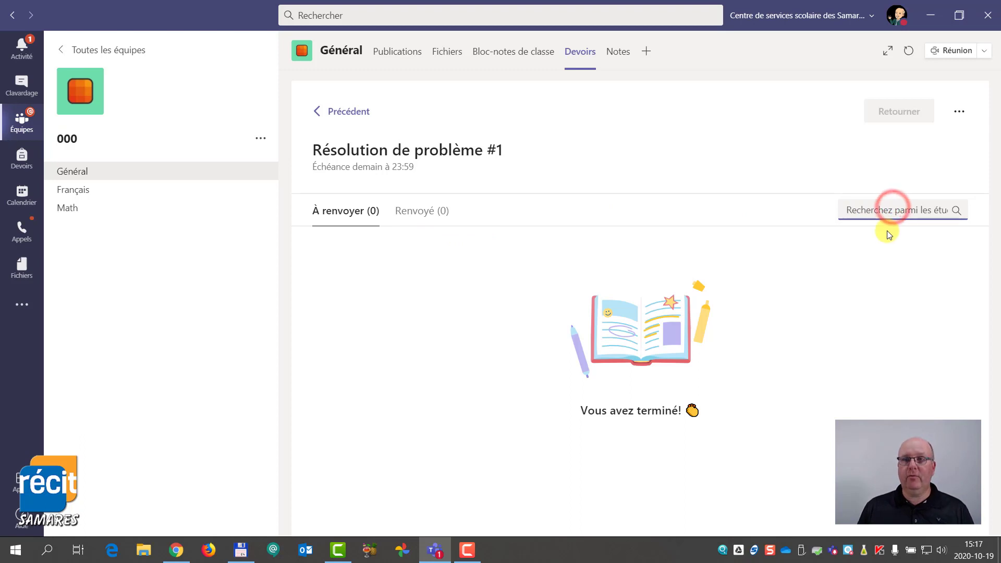
left_click(319, 112)
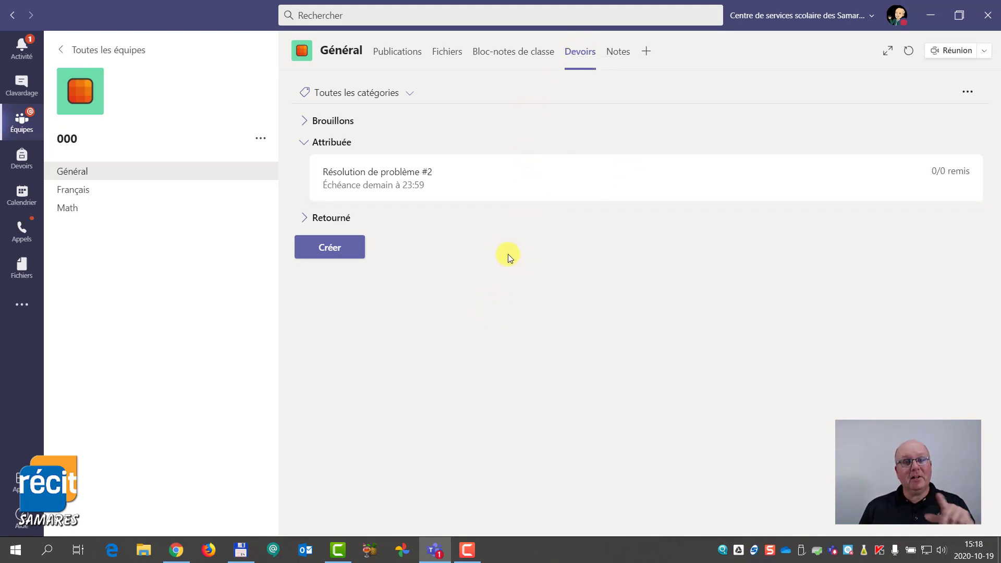
Create a new blank assignment in team 000 with the title "Exercice de lecture".
left_click(334, 248)
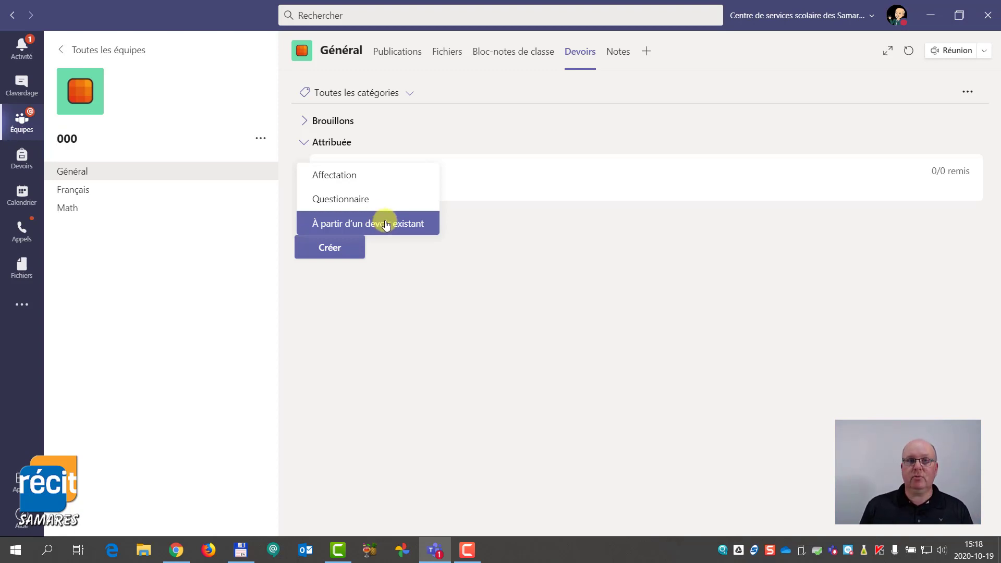
left_click(347, 178)
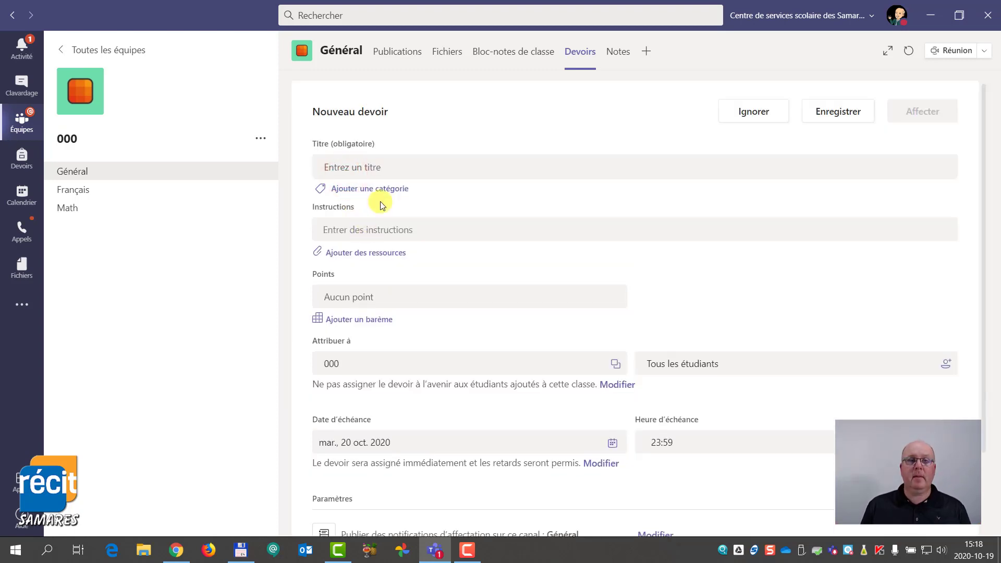
left_click(346, 168)
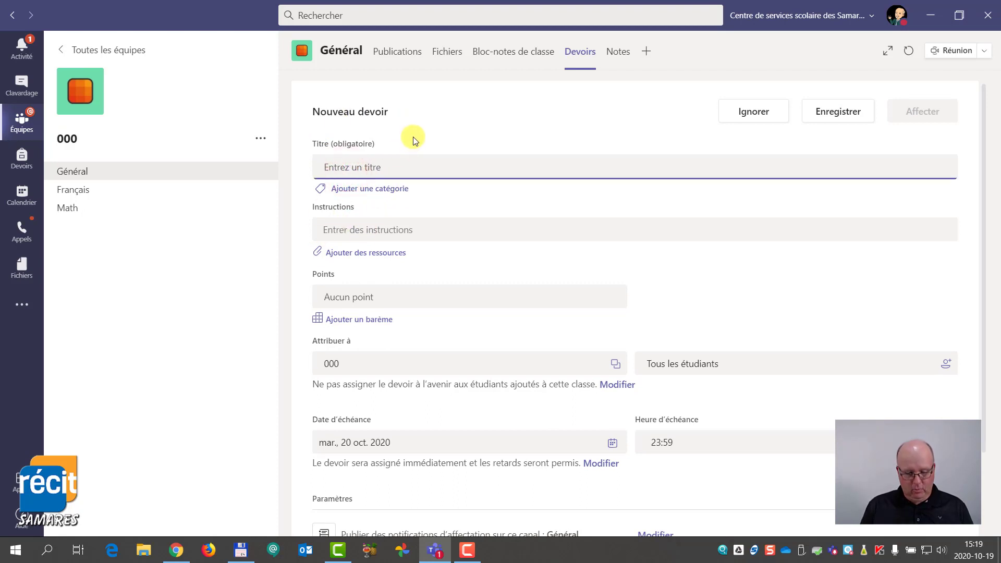
type("eXER")
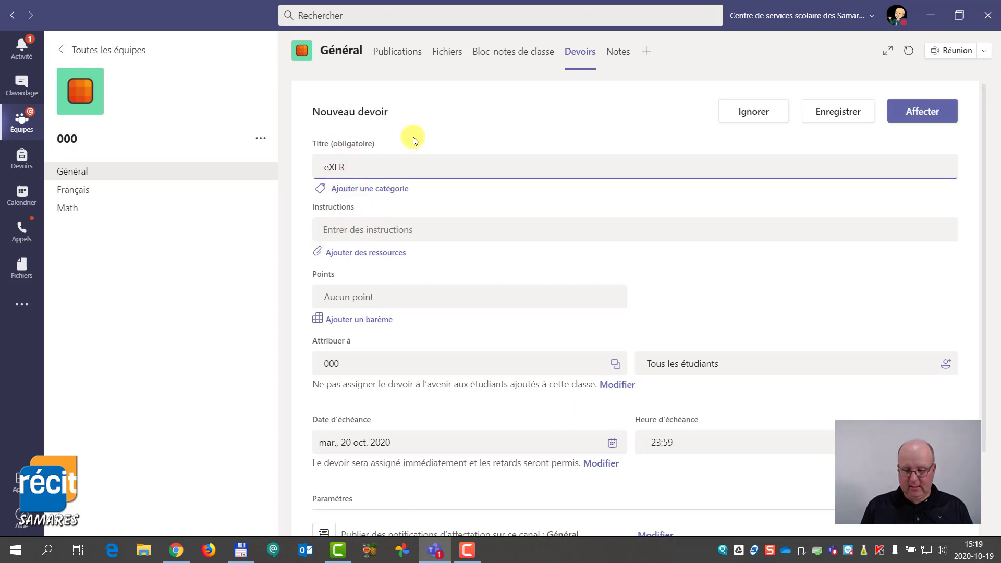
key("BackSpace")
key("BackSpace")
key("BackSpace")
key("BackSpace")
type("Exe")
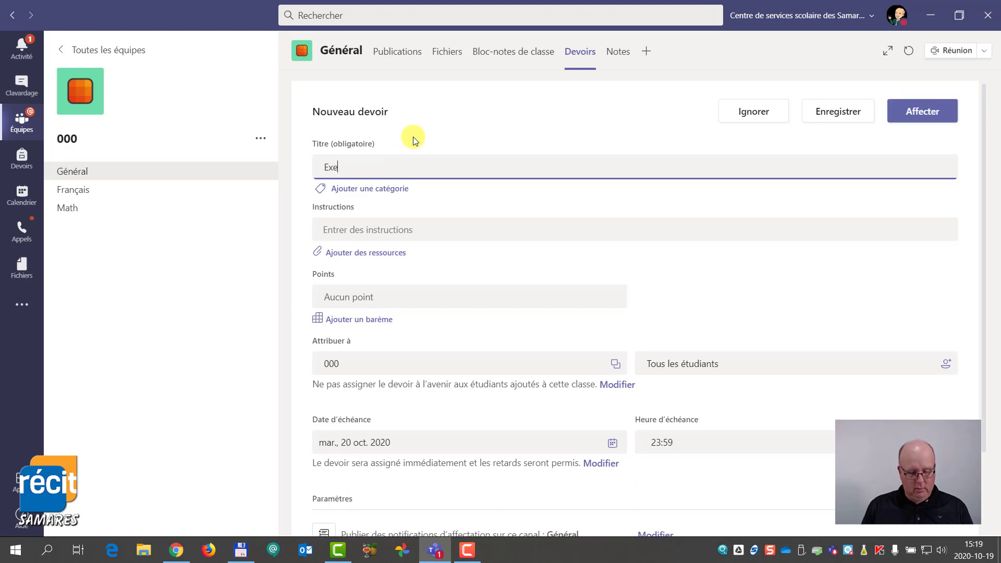
type("rcice de lecture")
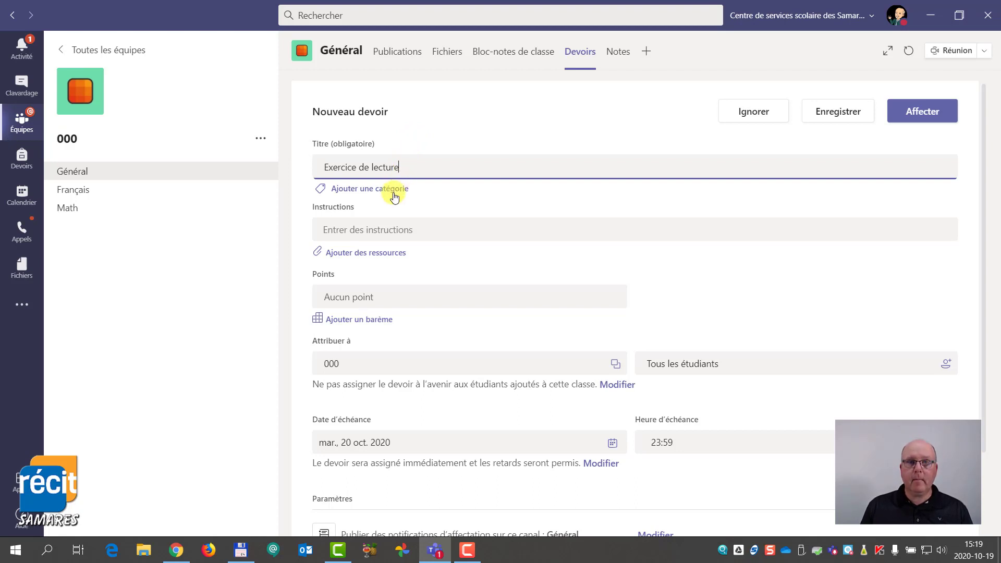
Enter "abc..." as the instructions of the Exercice de lecture assignment.
left_click(372, 229)
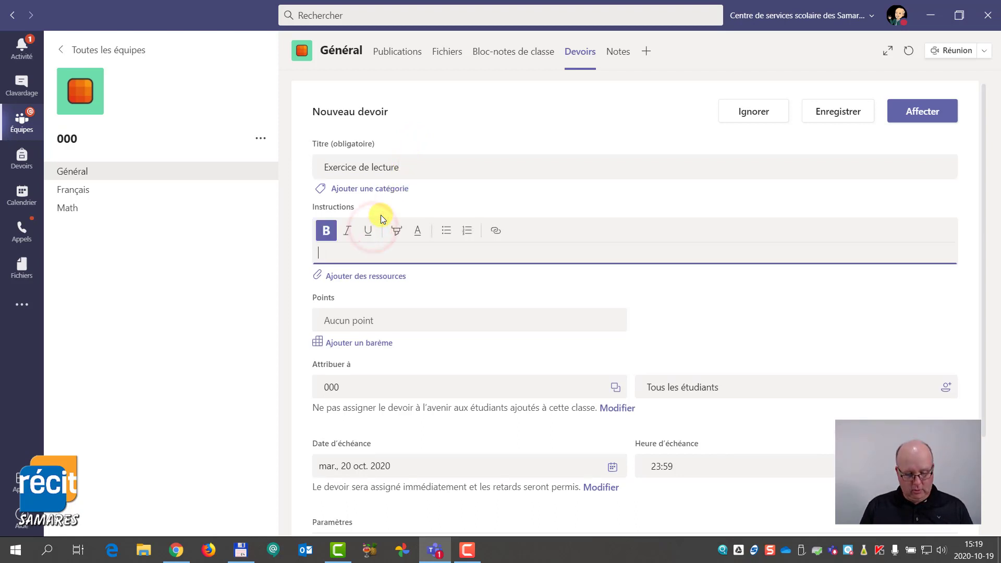
type("abc...")
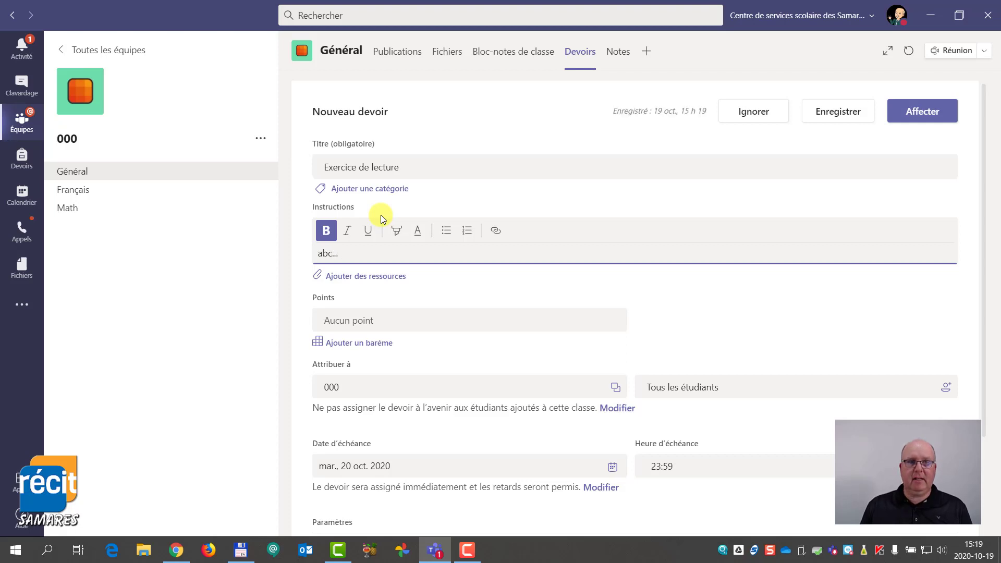
left_click(375, 280)
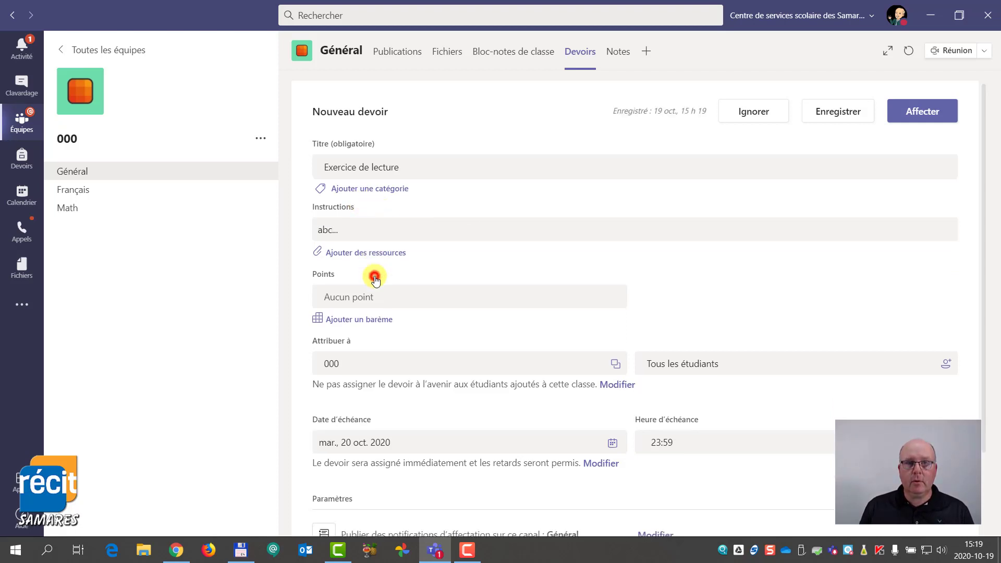
left_click(368, 252)
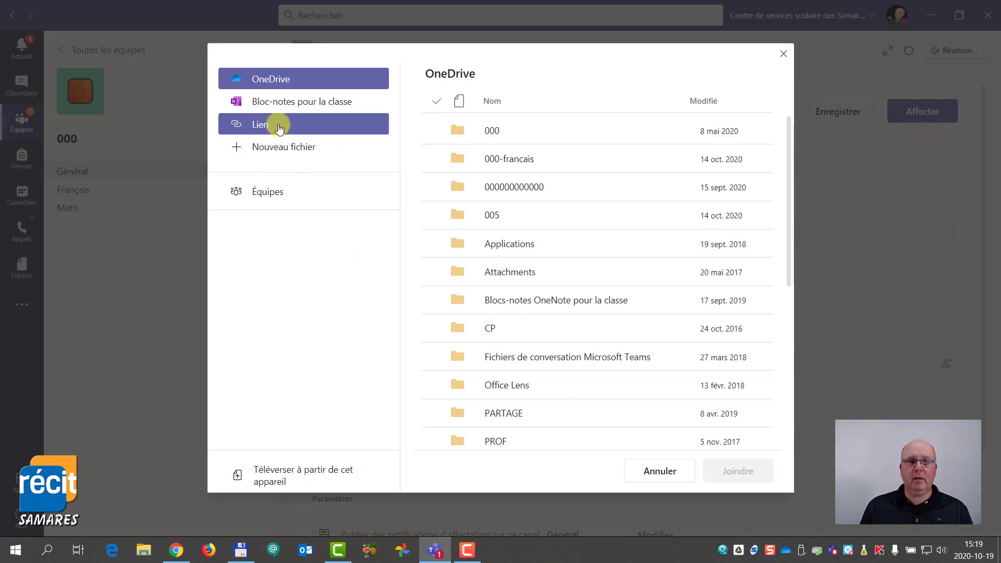
left_click(277, 124)
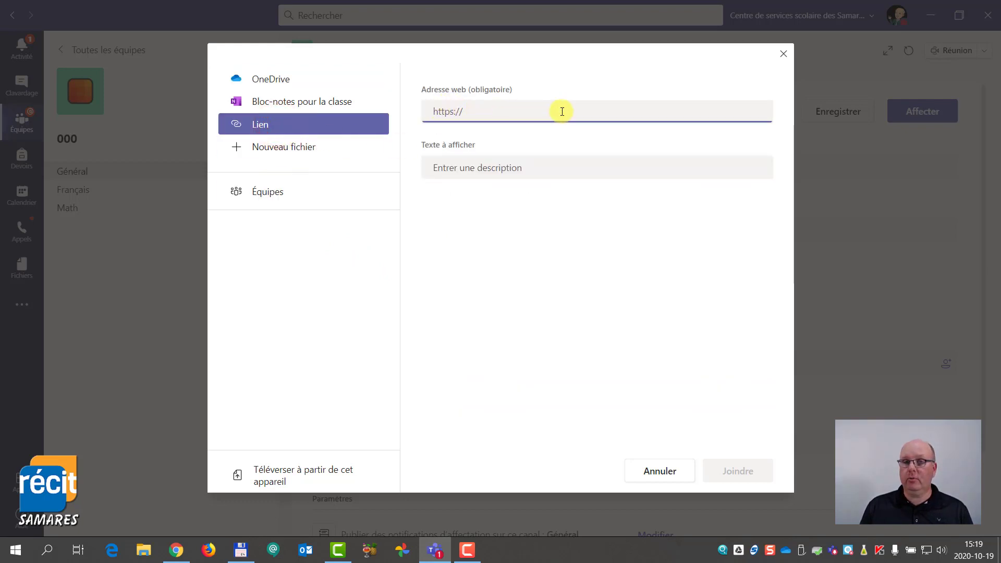
key("Escape")
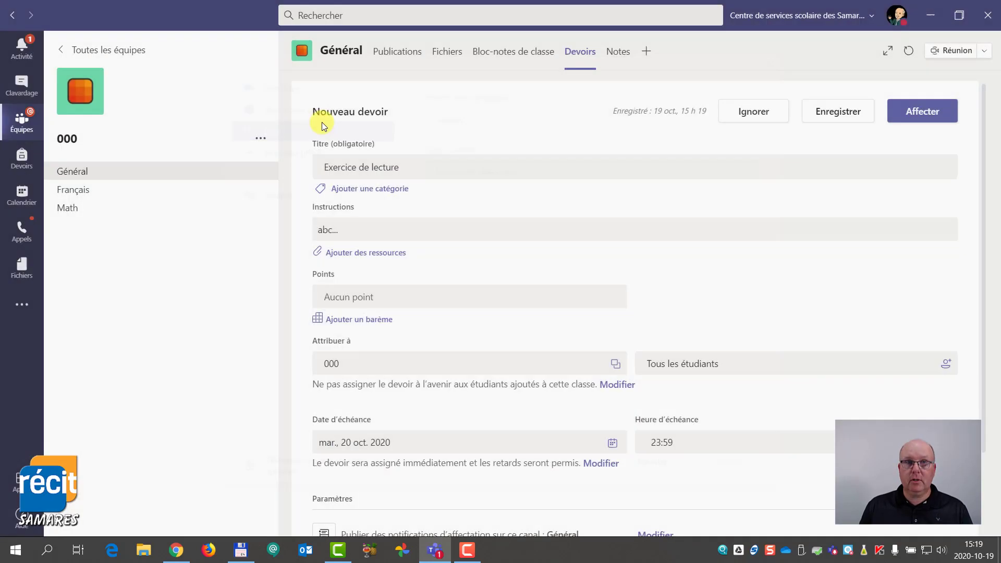
Attach musique.pdf from the OneDrive folder 000 as a resource of the assignment.
left_click(354, 255)
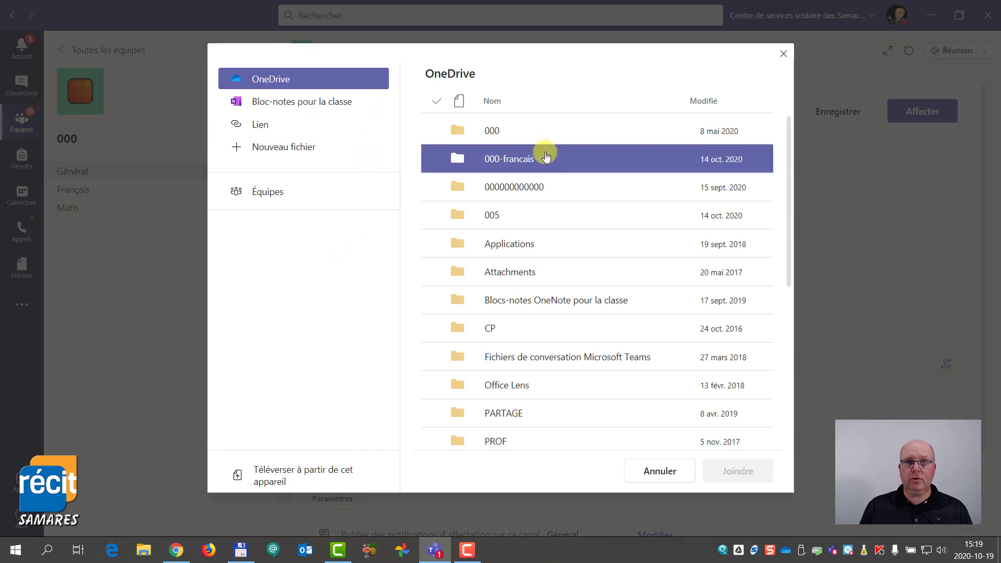
left_click(490, 131)
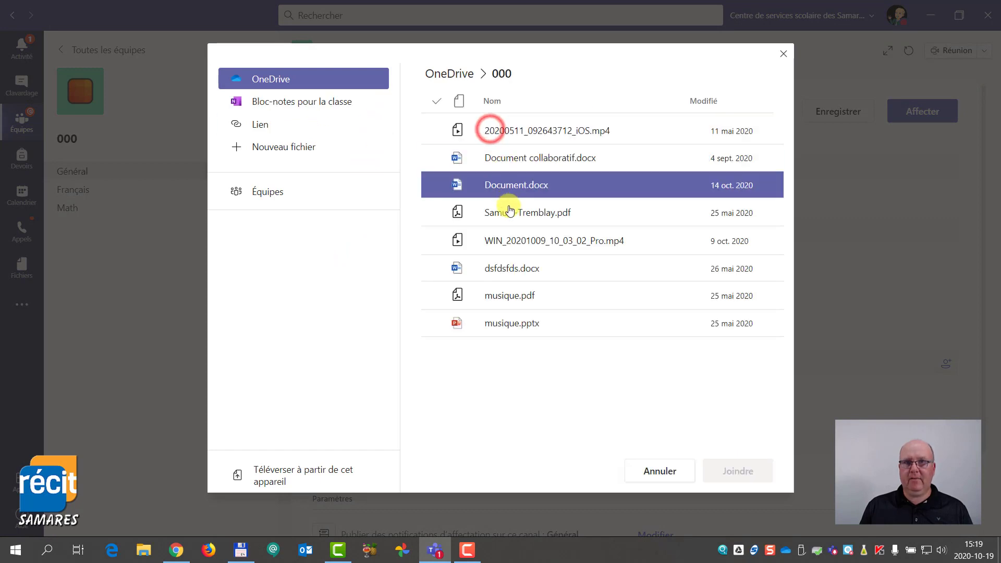
left_click(521, 298)
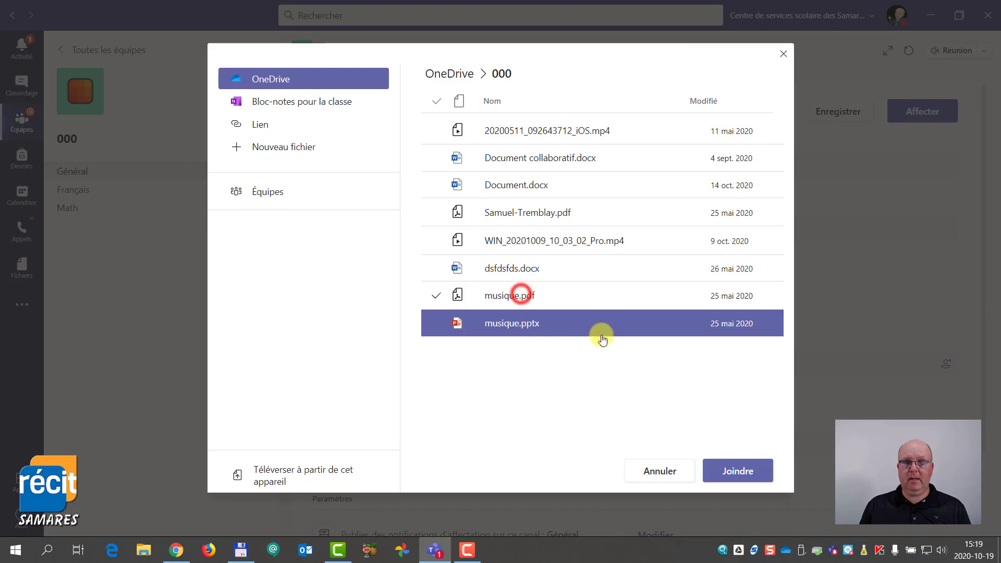
left_click(733, 469)
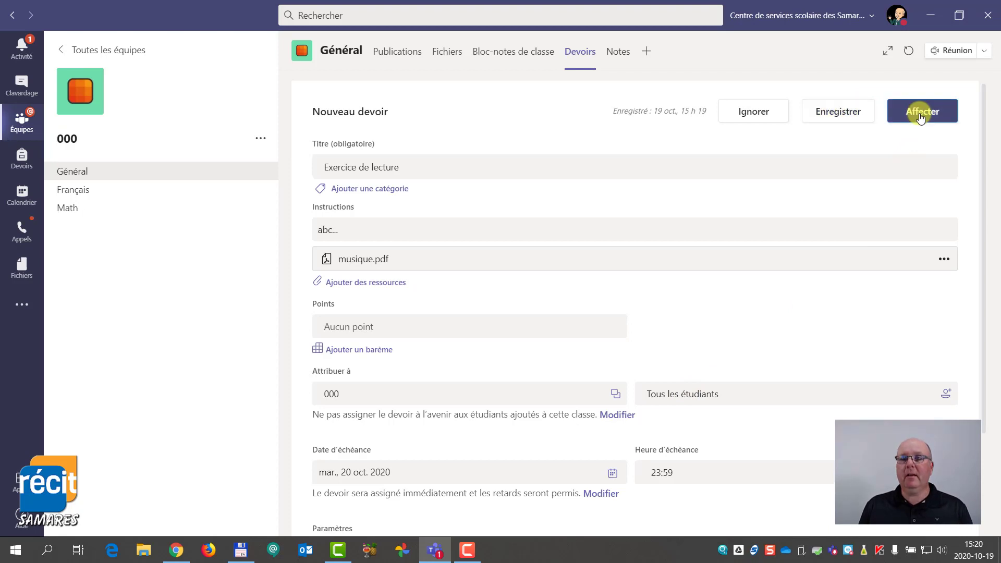
Assign Exercice de lecture to all students, check its submissions page and return to the assignments list.
left_click(919, 114)
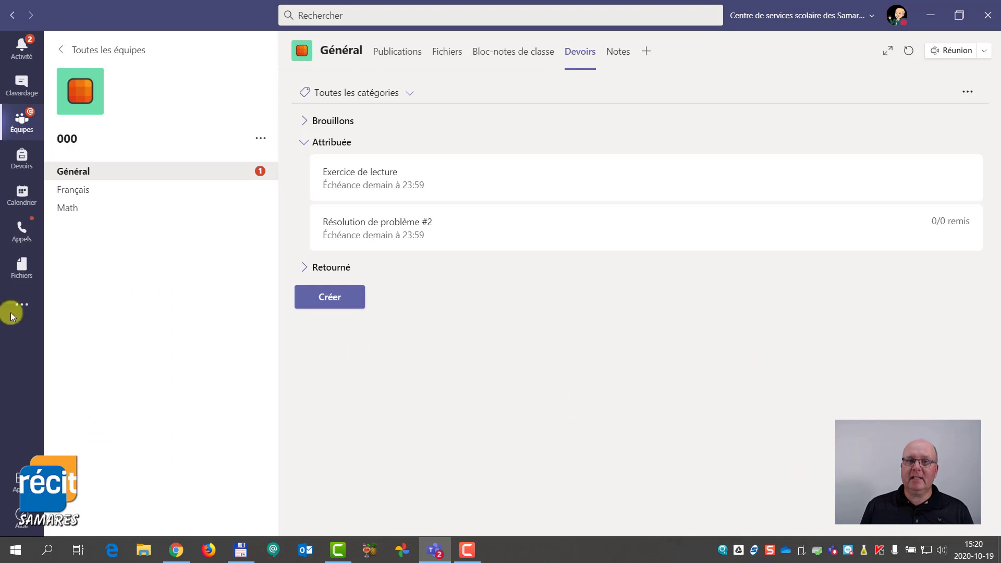
left_click(365, 184)
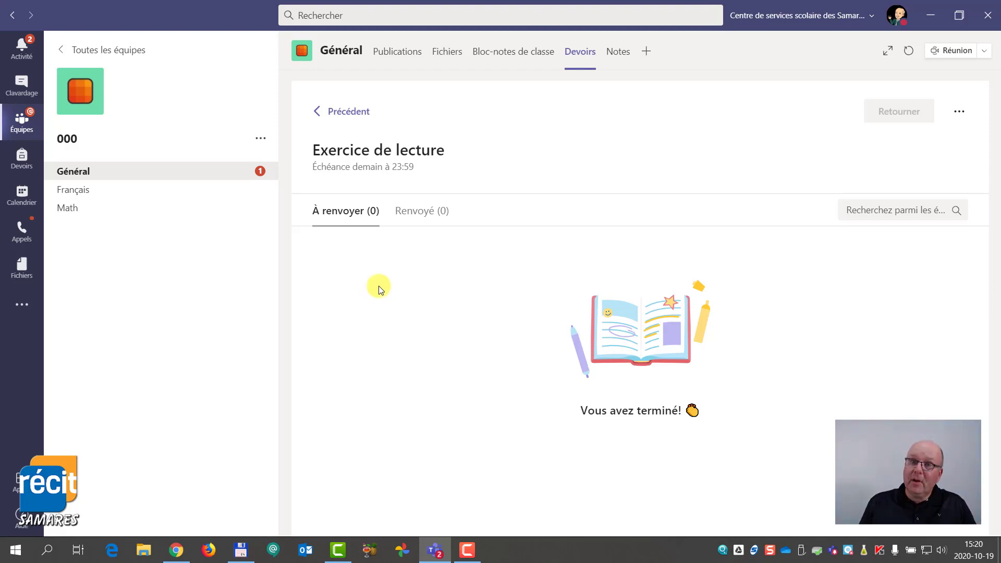
left_click(318, 112)
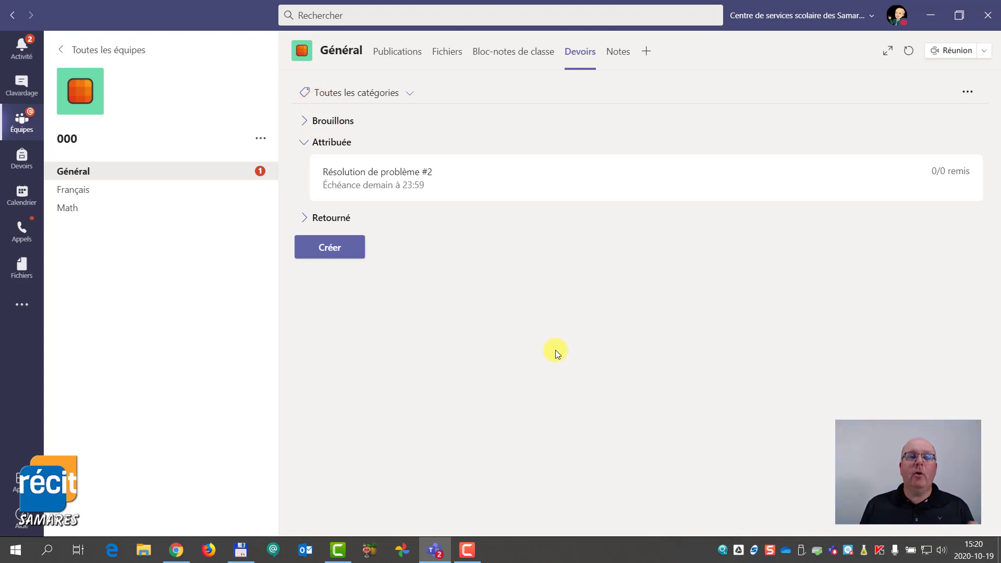
Create another blank assignment with the title "Lecture #2".
left_click(331, 247)
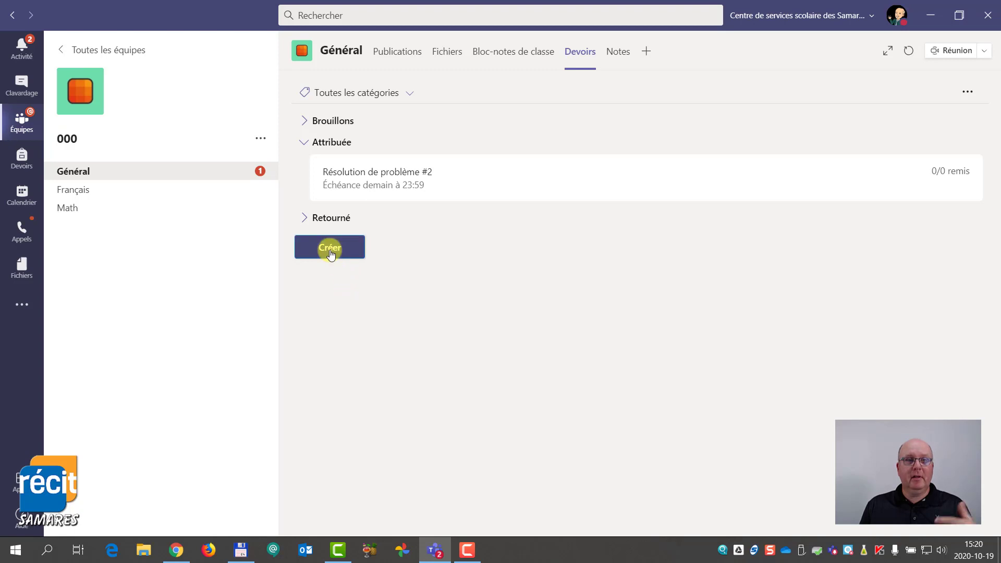
left_click(337, 177)
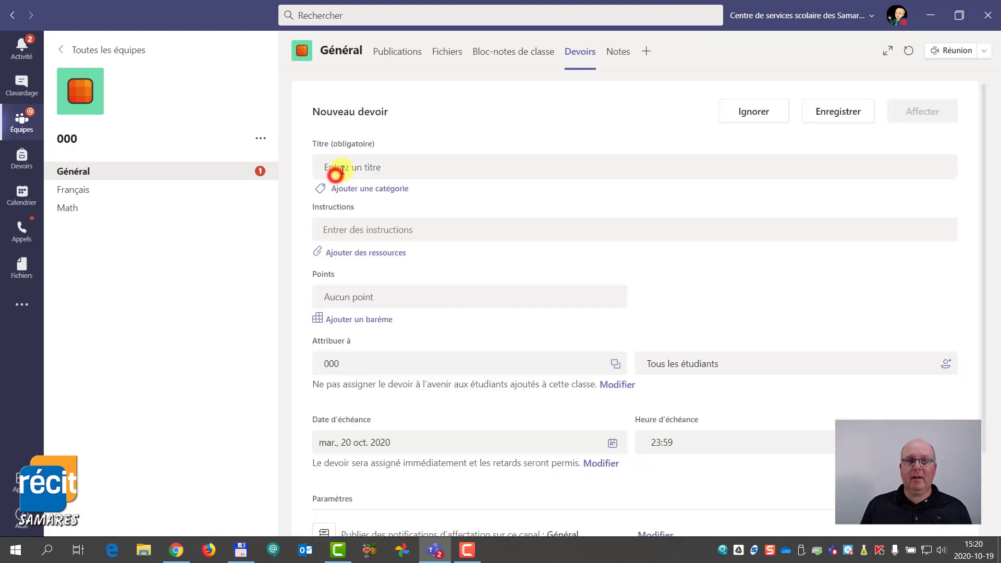
left_click(331, 167)
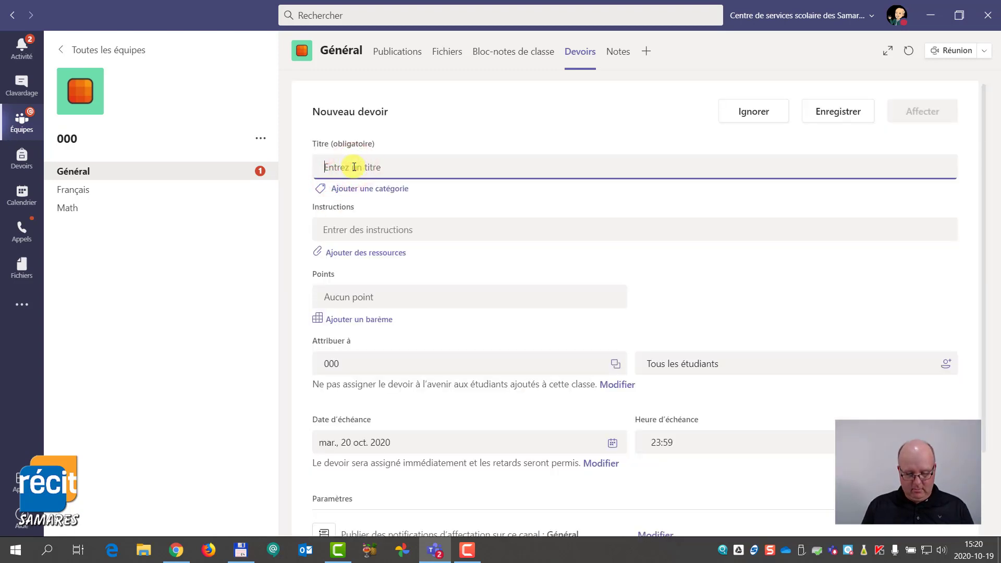
type("Lecture #2")
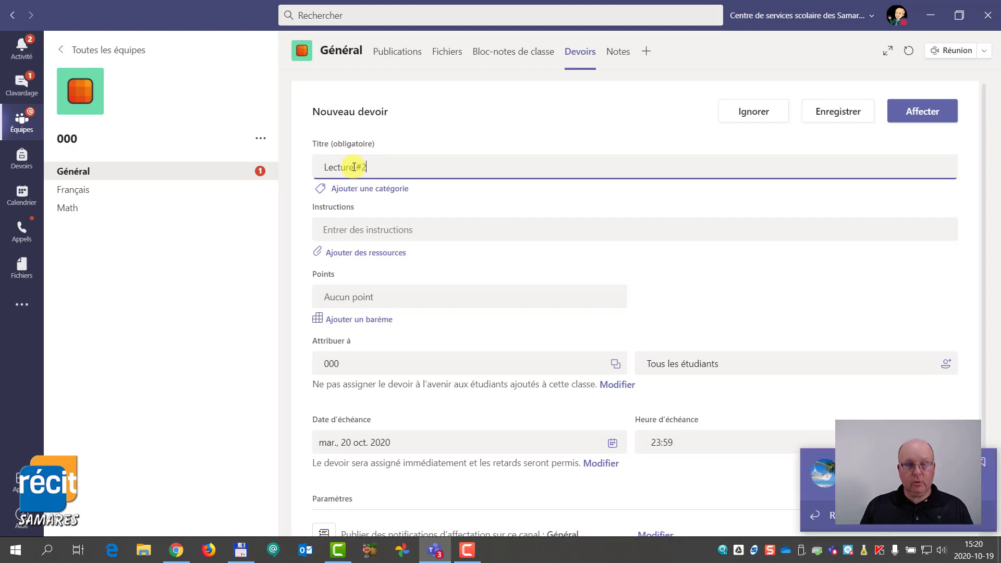
Enter "abc..." as the instructions of the Lecture #2 assignment.
left_click(354, 230)
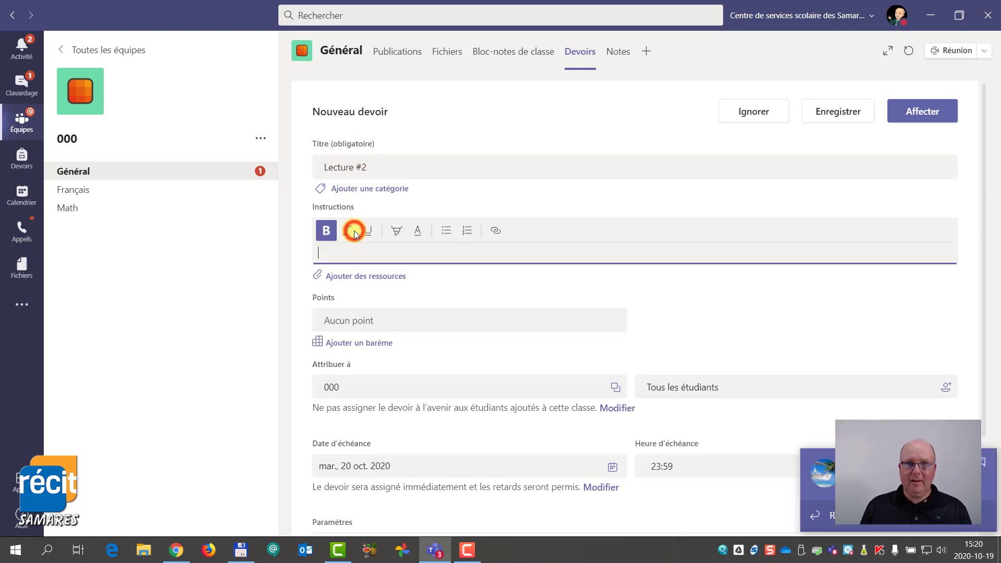
type("abc")
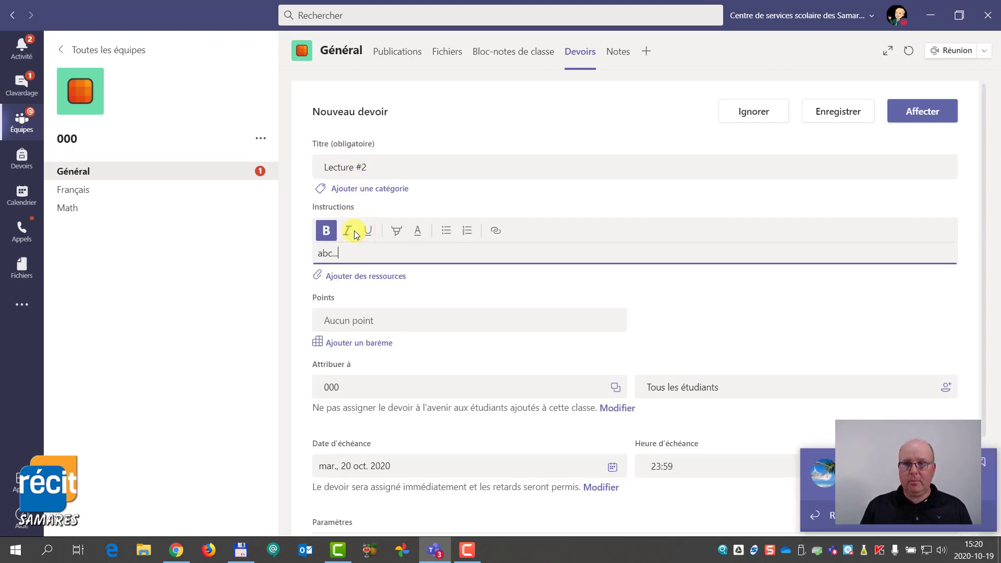
type("...")
left_click(370, 268)
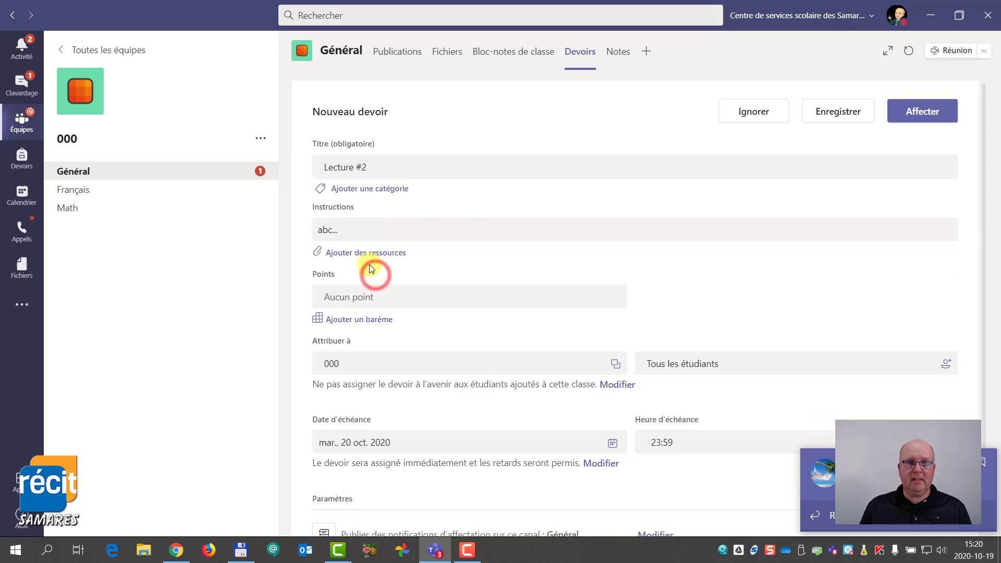
Attach musique.pdf from the OneDrive folder 000 to the Lecture #2 assignment.
left_click(374, 252)
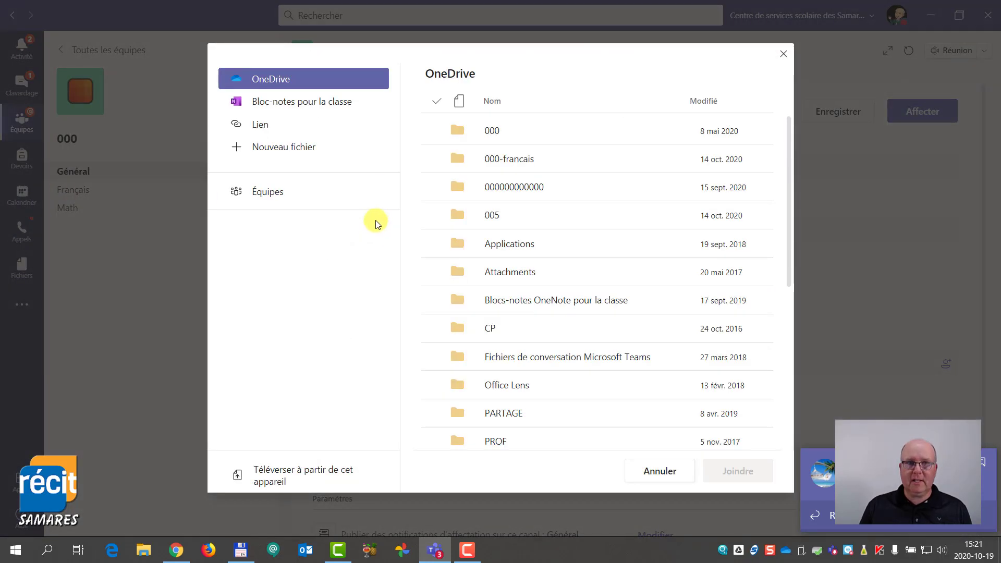
left_click(491, 130)
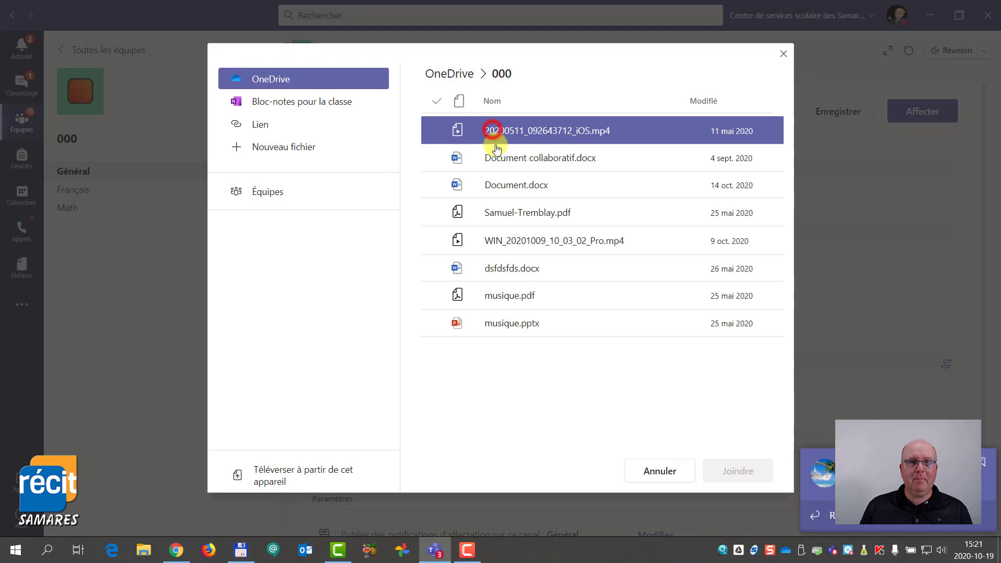
left_click(510, 295)
left_click(737, 471)
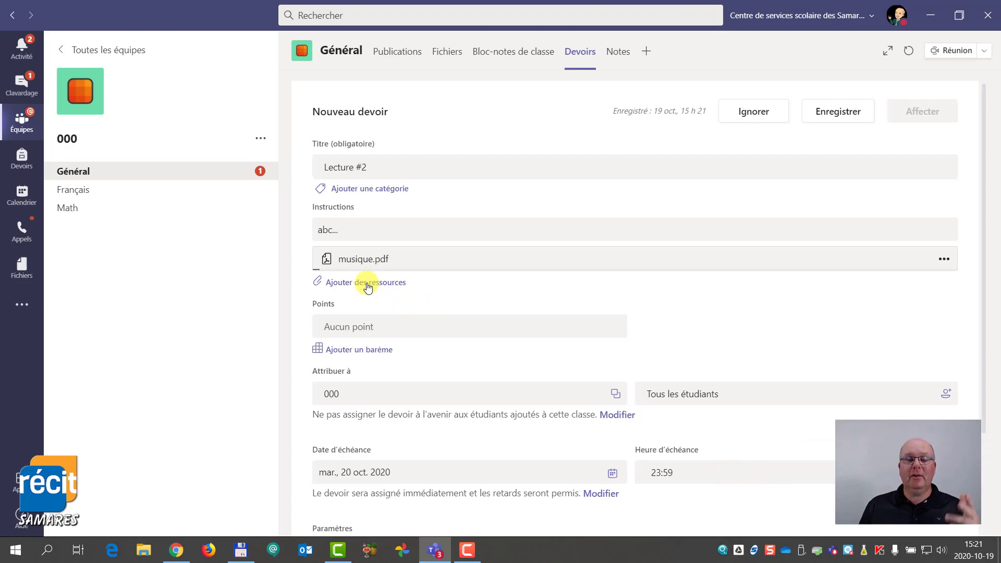
Create a new Word document named "Feuille-rep" and attach it as a second resource of the assignment.
left_click(367, 284)
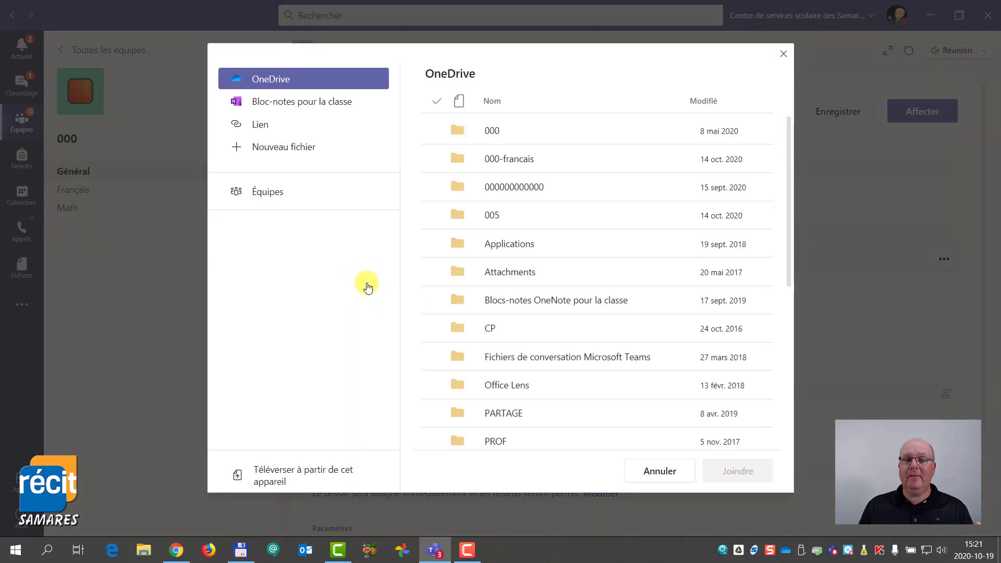
left_click(452, 246)
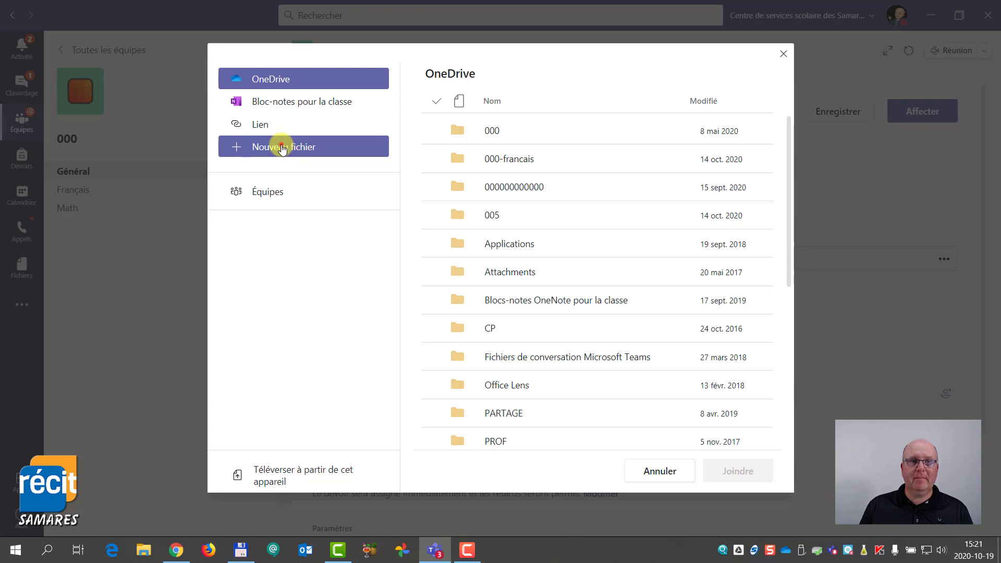
left_click(282, 150)
left_click(464, 131)
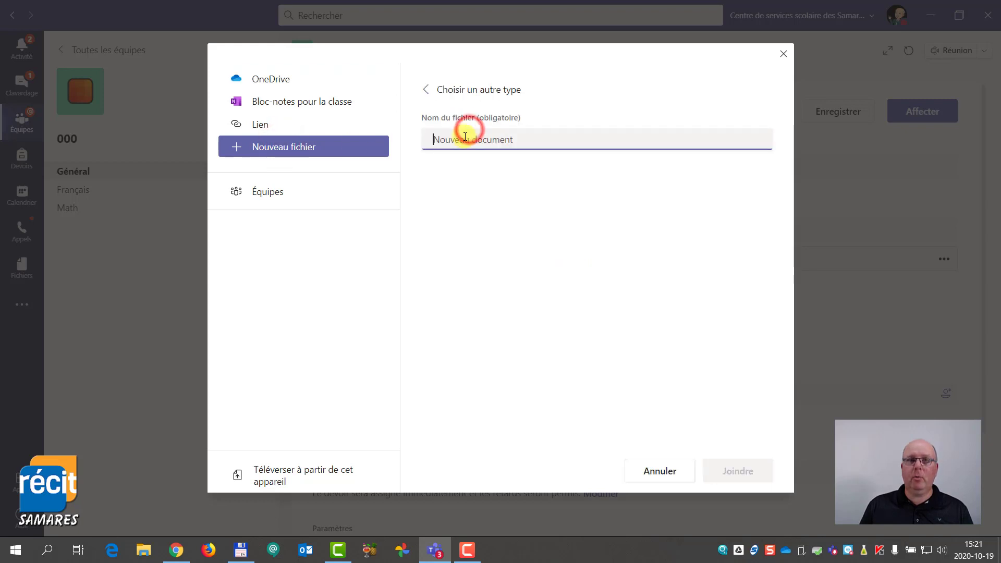
type("Feu")
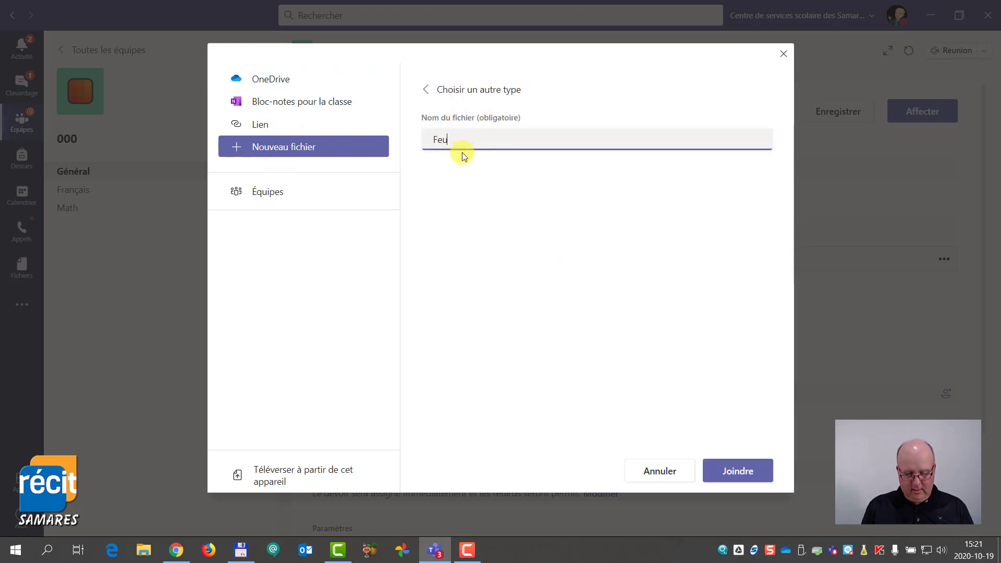
type("ille-rep")
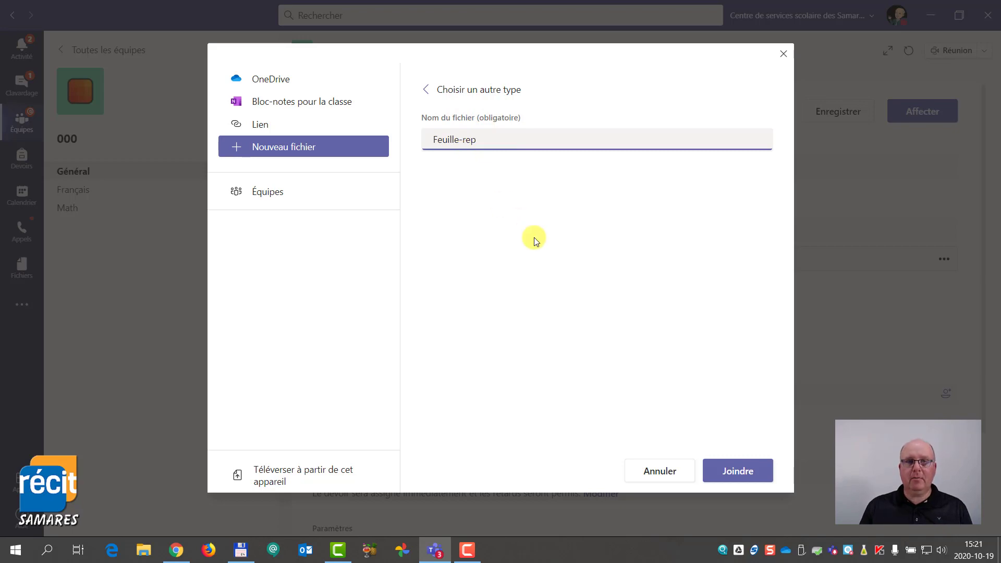
left_click(746, 458)
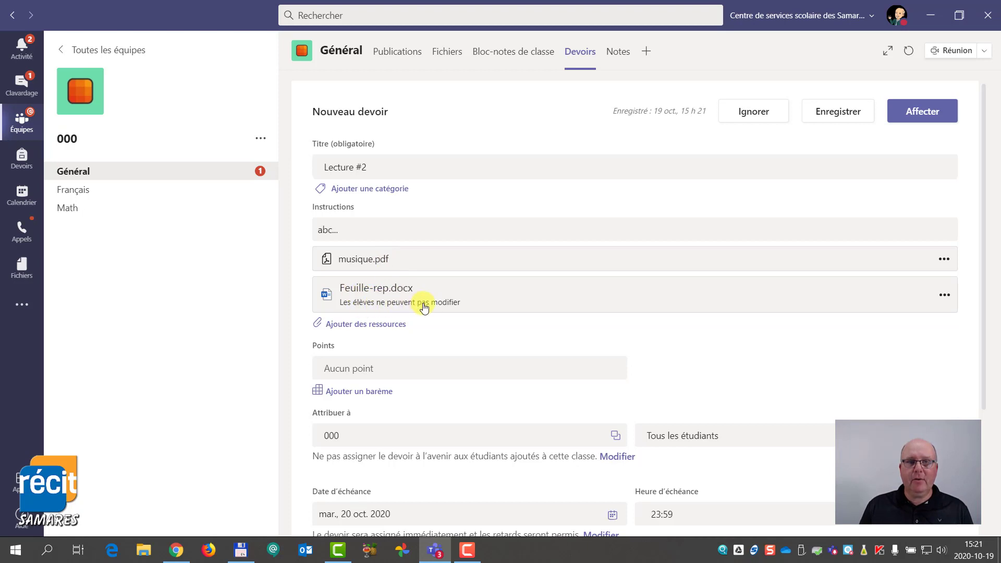
Open Feuille-rep.docx and enter the lines "Nom :" and "Question 1 :", separated by an empty line.
left_click(374, 290)
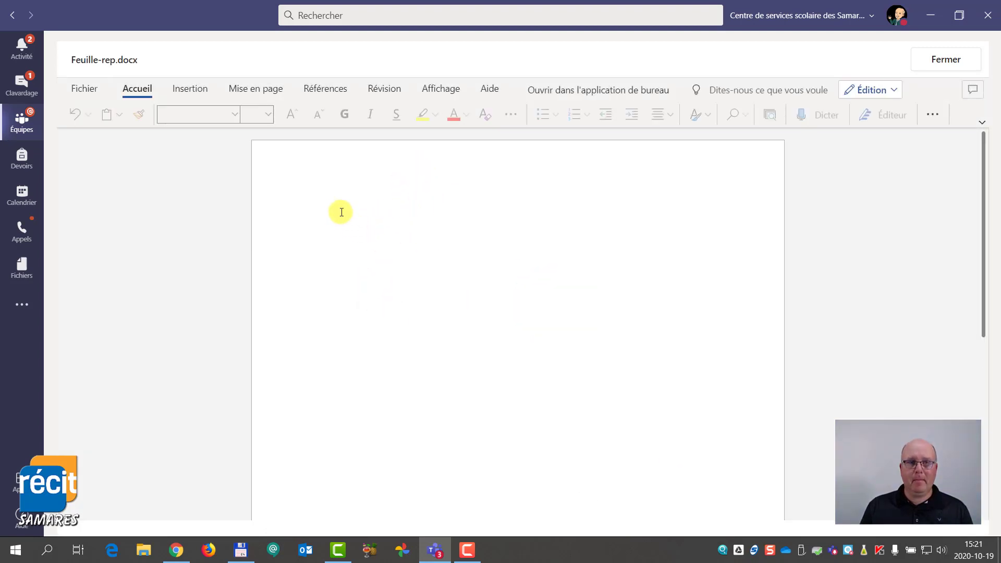
left_click(341, 212)
type("Nom")
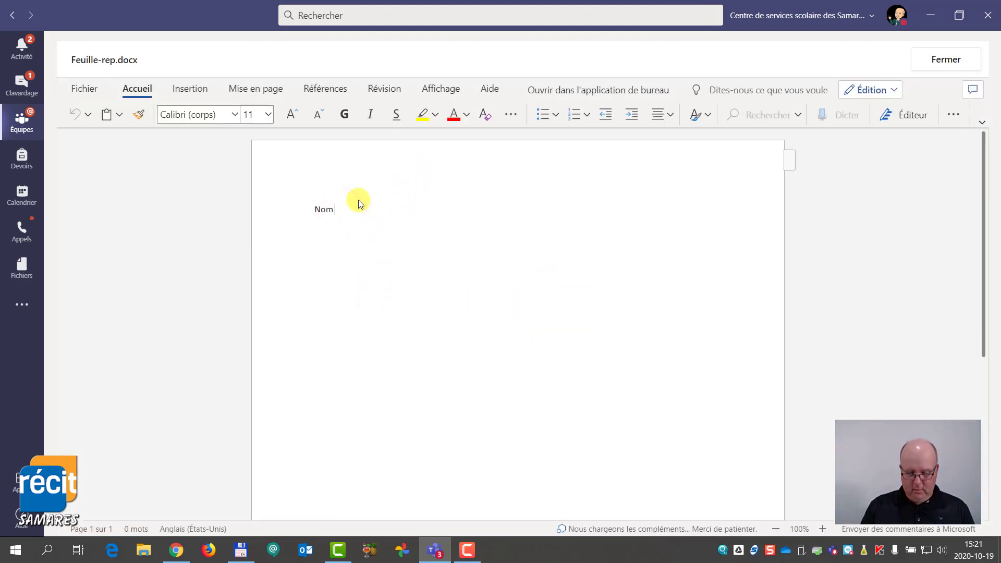
type(" :")
key("Return")
key("Return")
type("Q")
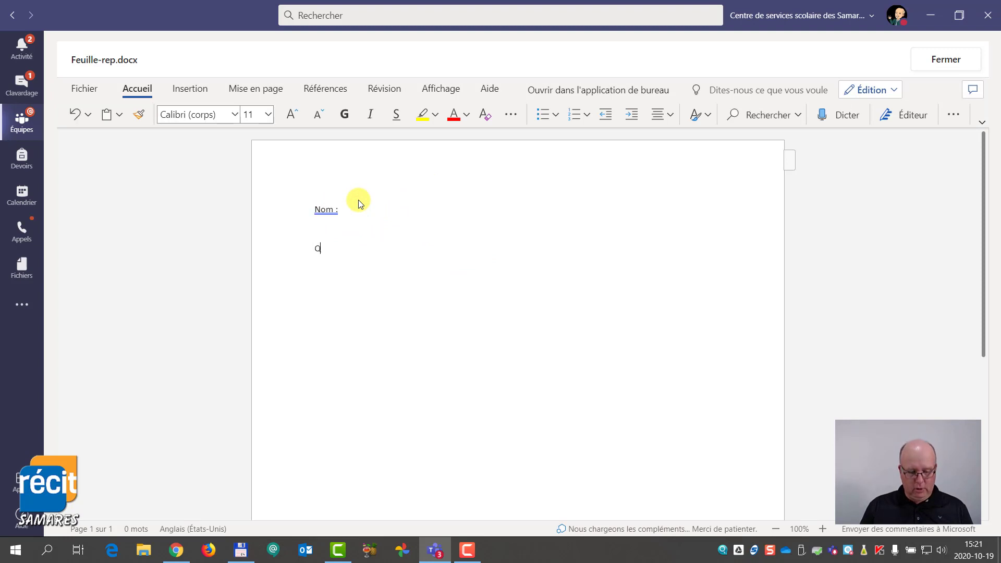
type("uestion 1 :")
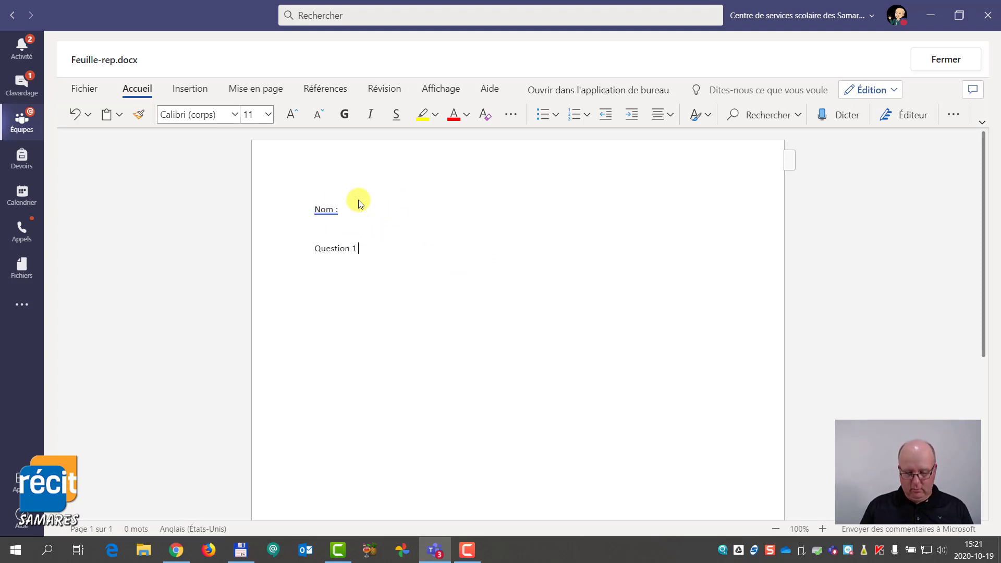
Add the spaced lines "Question 2 :" and "Résumé :" below Question 1 in Feuille-rep.docx and close the document.
key("Return")
key("Return")
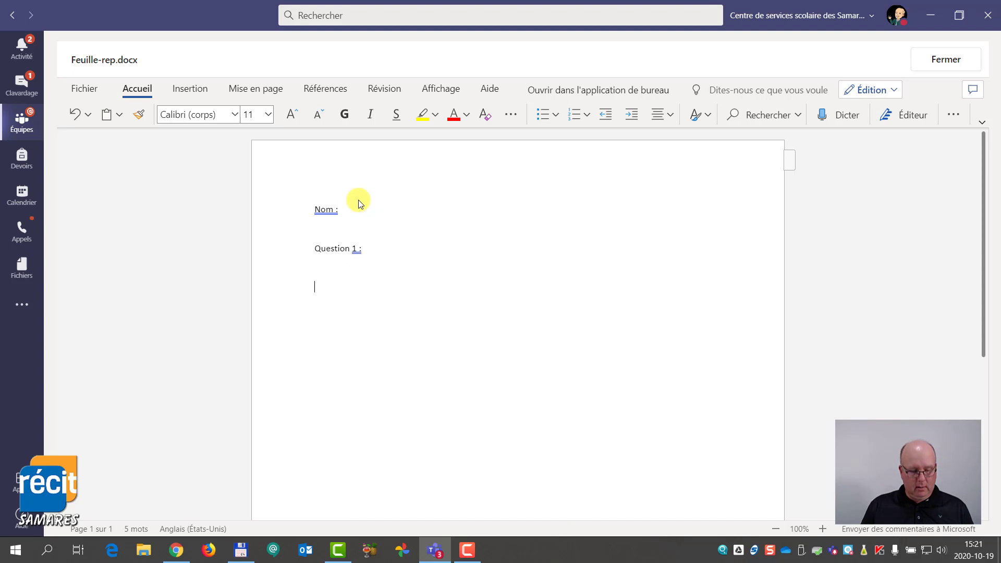
type("Question 2 :")
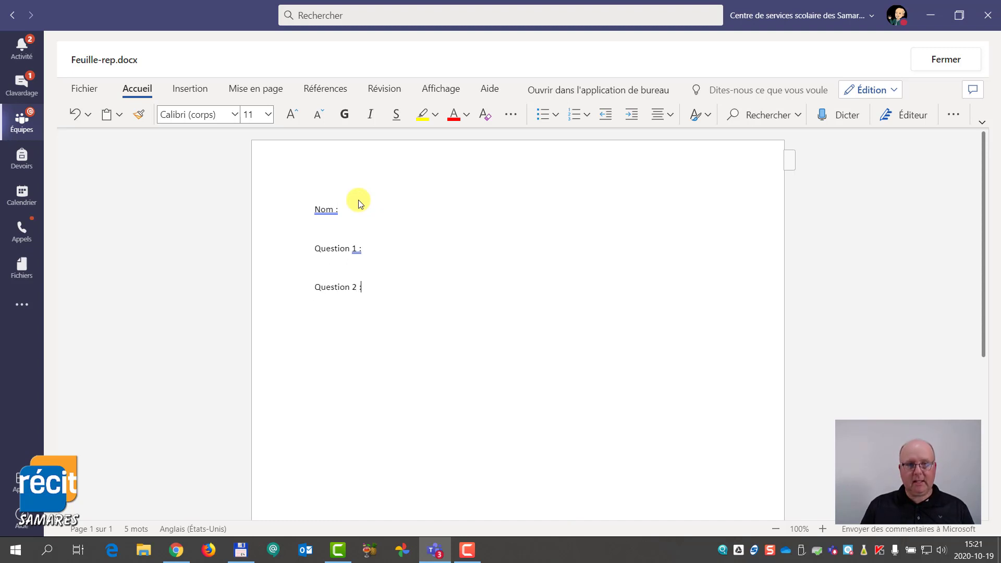
key("Return")
type("Résumé")
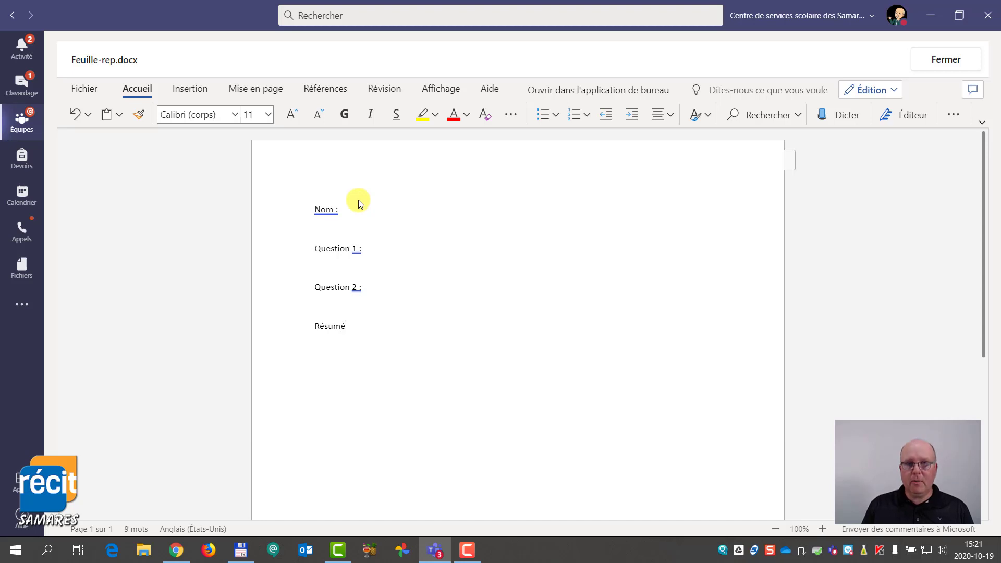
type(" :")
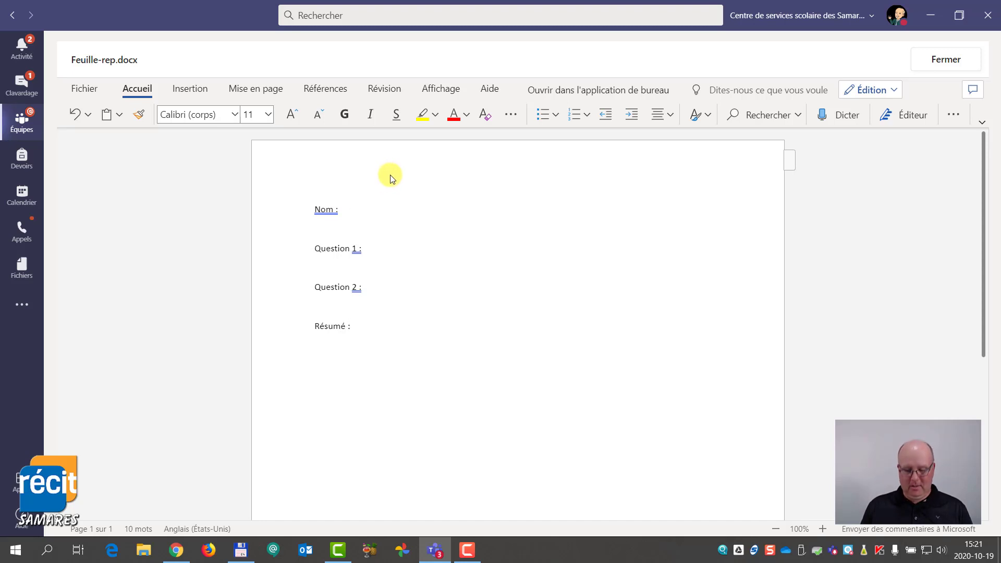
left_click(387, 249)
left_click(368, 210)
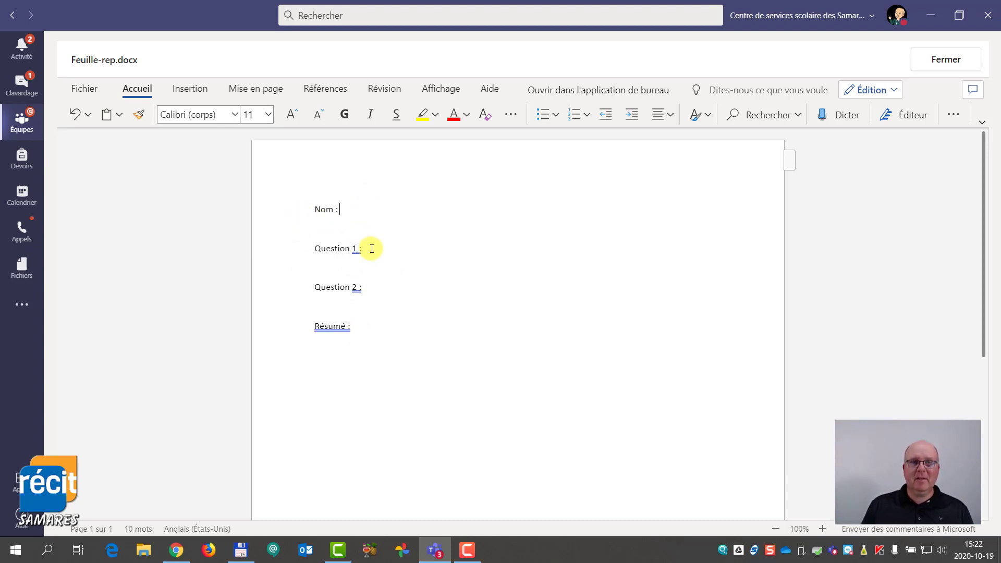
left_click(951, 60)
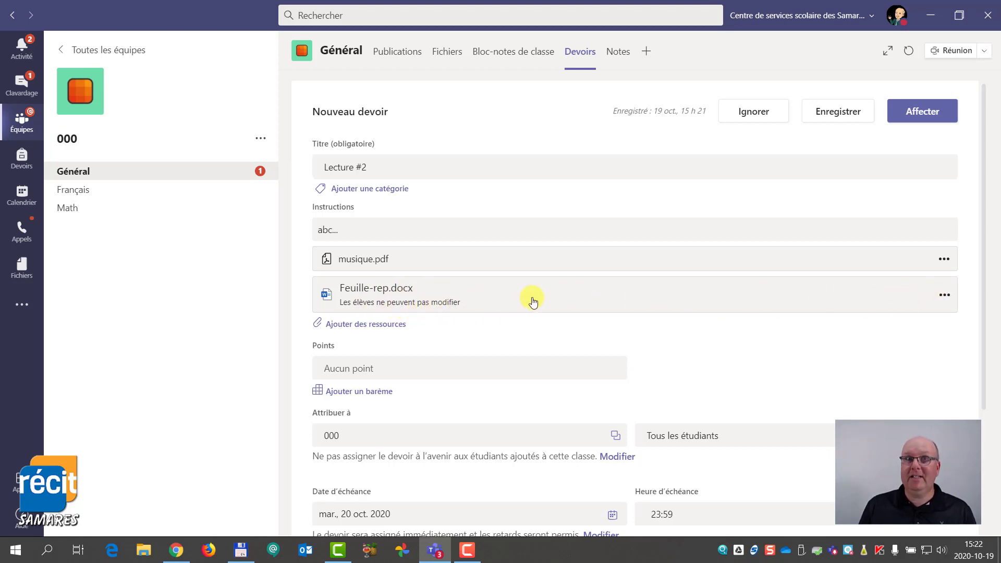
Set Feuille-rep.docx so that students edit their own copy, and assign Lecture #2 to all students.
left_click(945, 296)
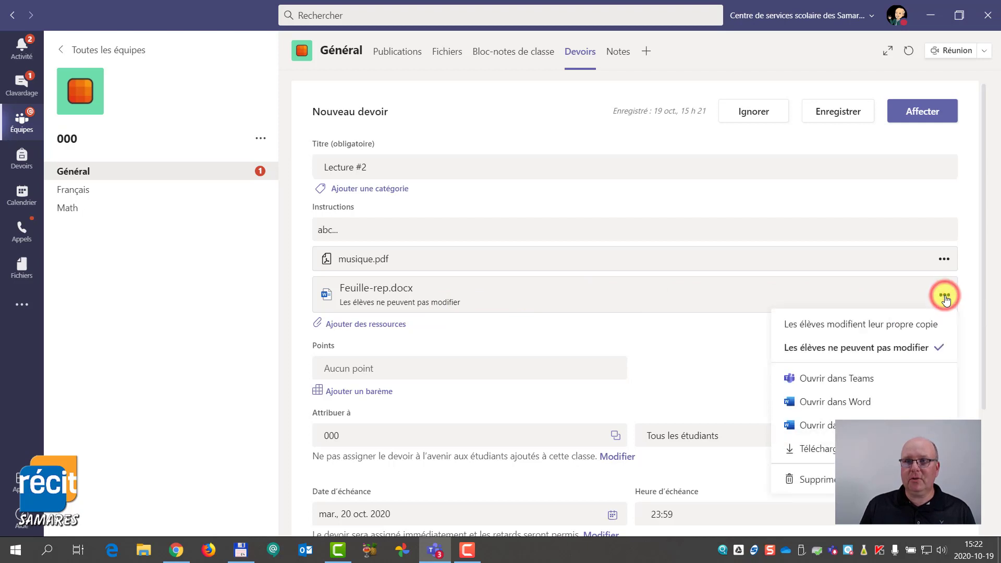
left_click(871, 329)
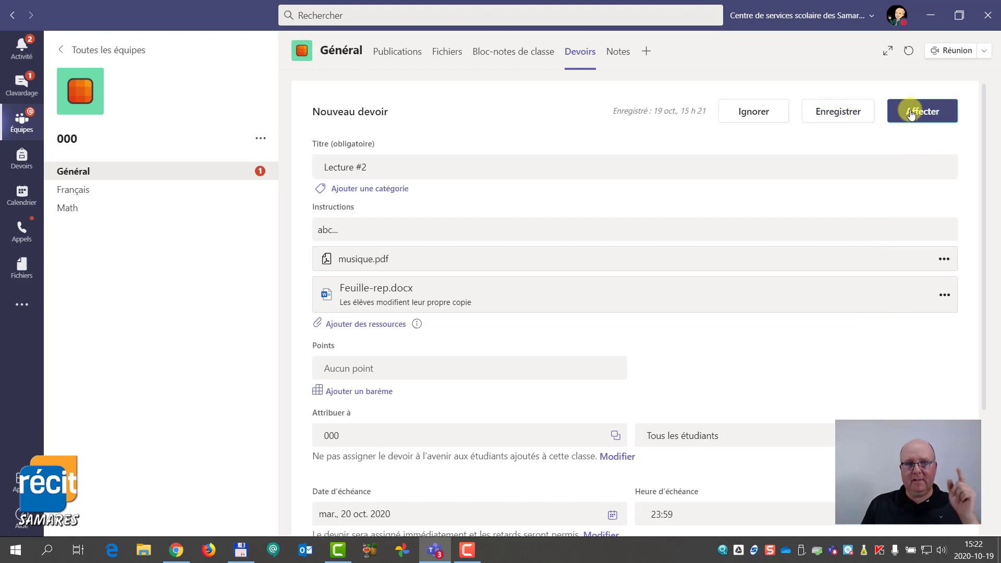
left_click(910, 113)
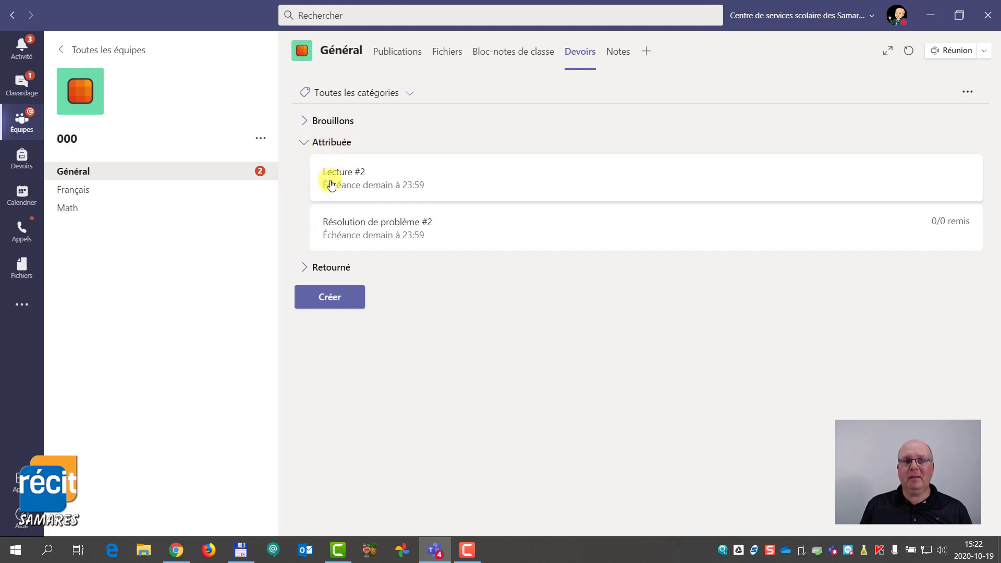
Check the submissions page of Lecture #2, and look into the returned section of the class's assignments list.
left_click(395, 179)
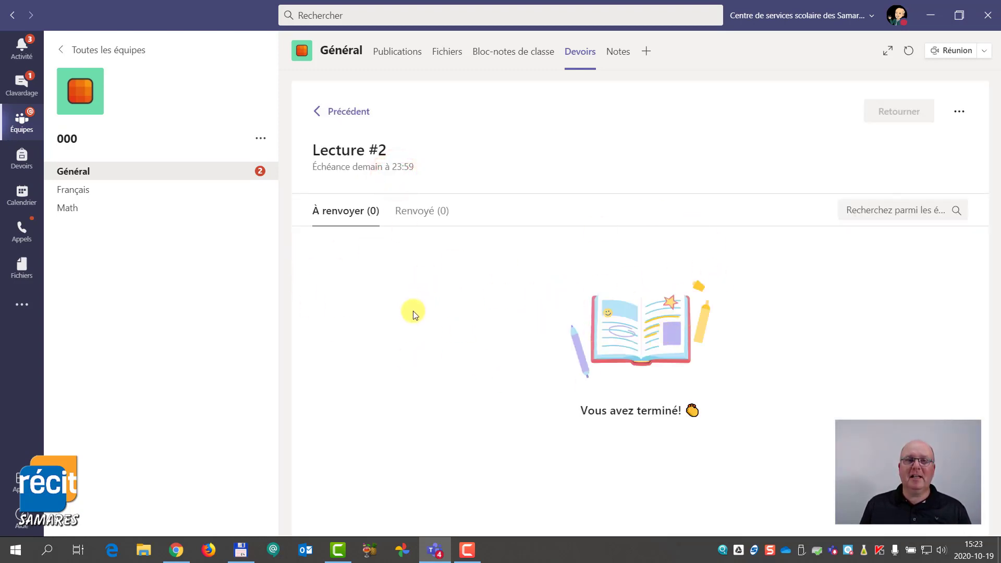
left_click(319, 114)
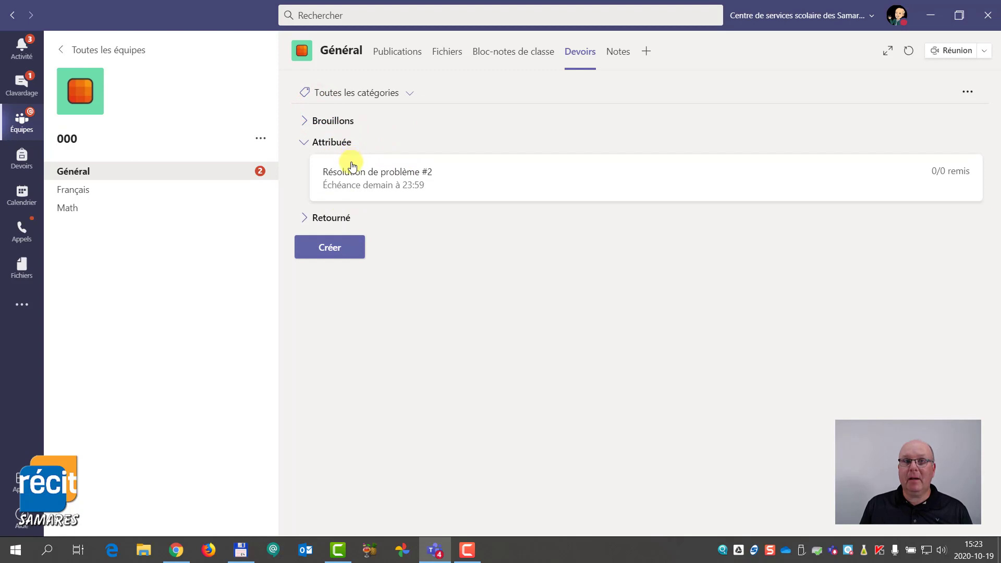
left_click(304, 218)
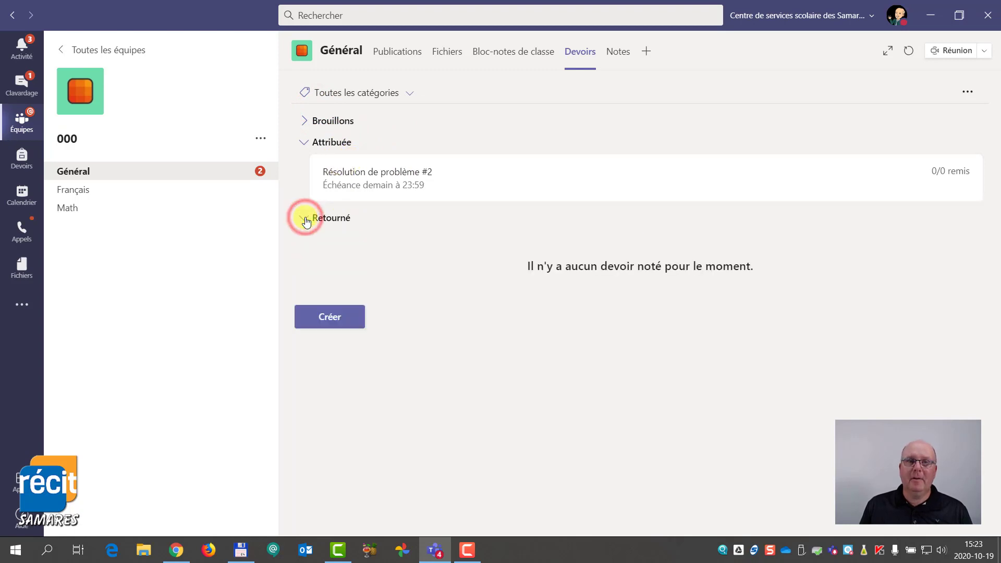
left_click(305, 217)
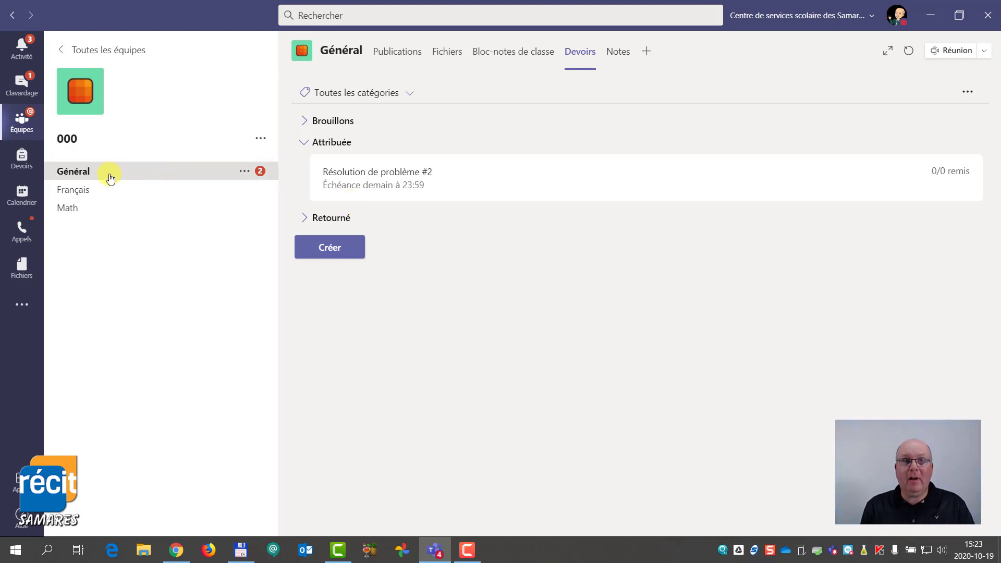
Browse the assigned work of all classes in the global assignments overview and open Lecture #2 of class 000.
left_click(22, 156)
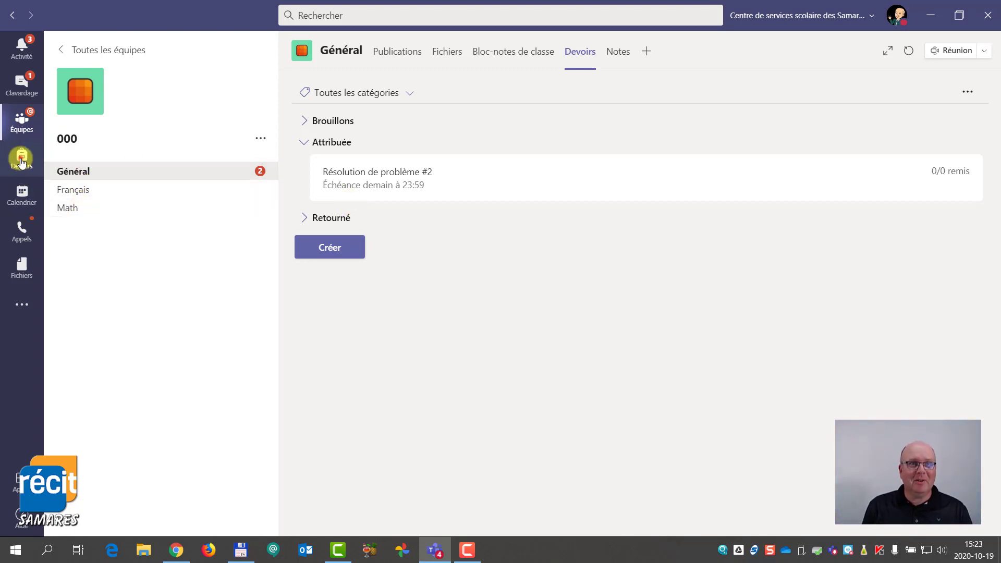
scroll(263, 208, "down", 8)
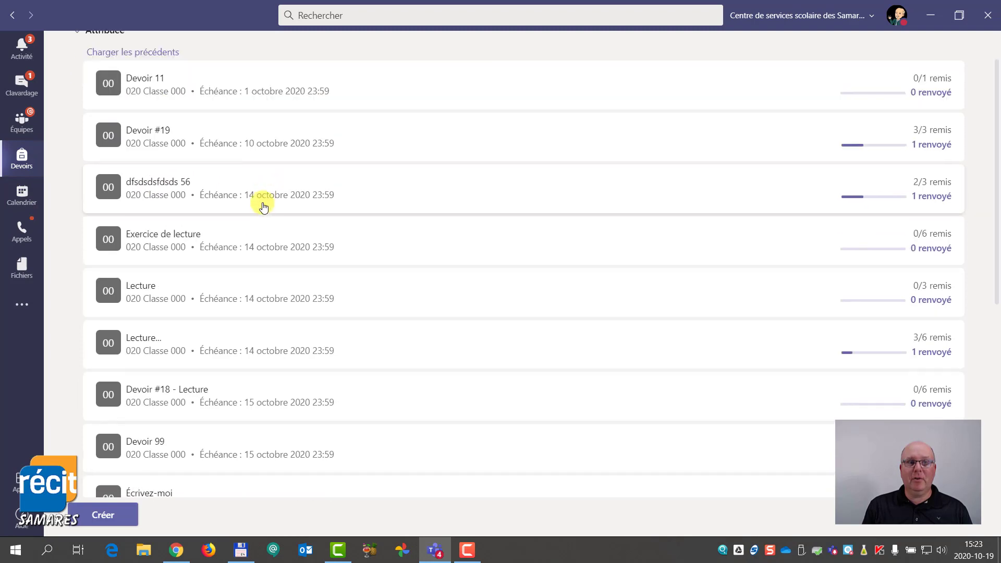
scroll(268, 261, "down", 1)
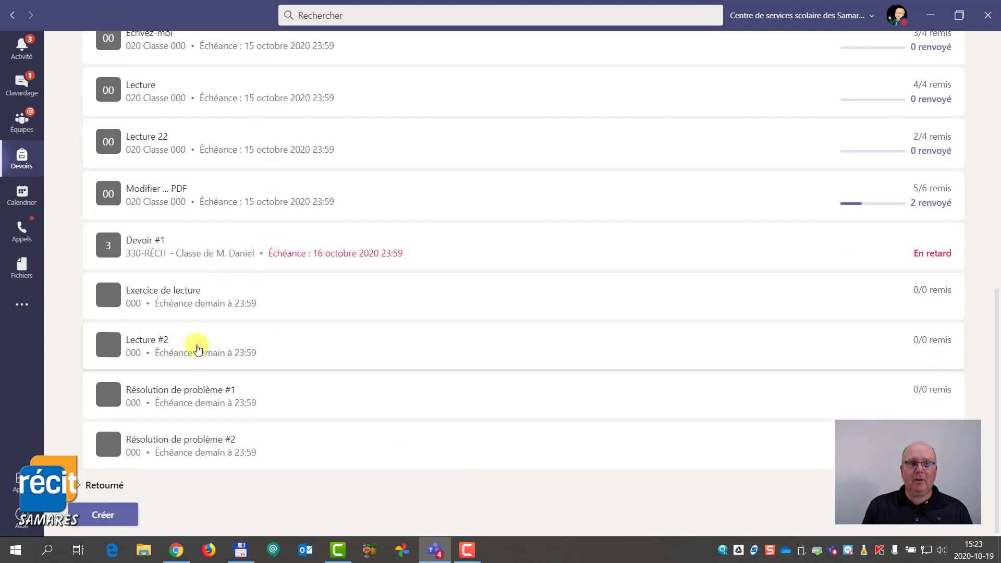
scroll(167, 263, "up", 15)
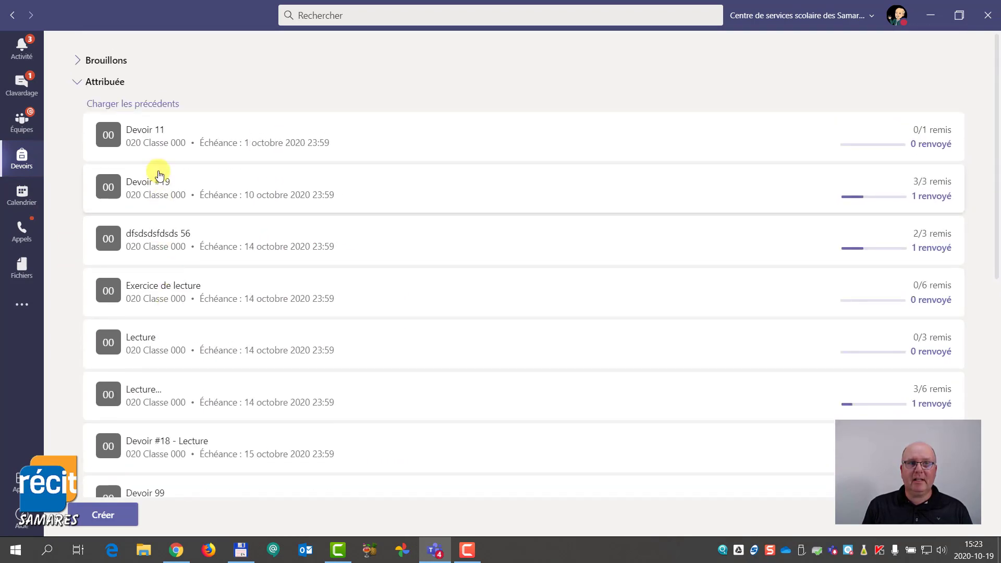
scroll(177, 219, "down", 15)
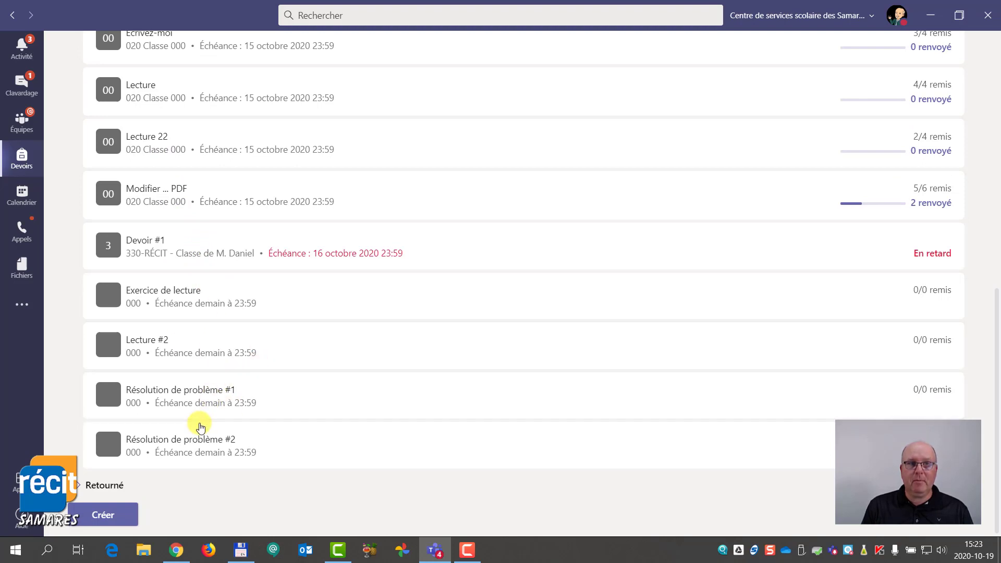
left_click(189, 351)
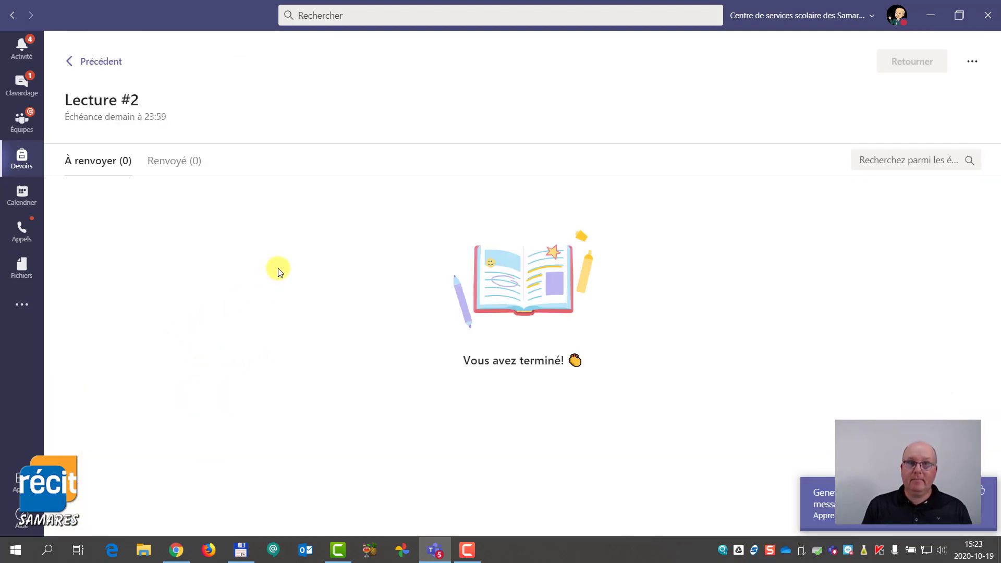